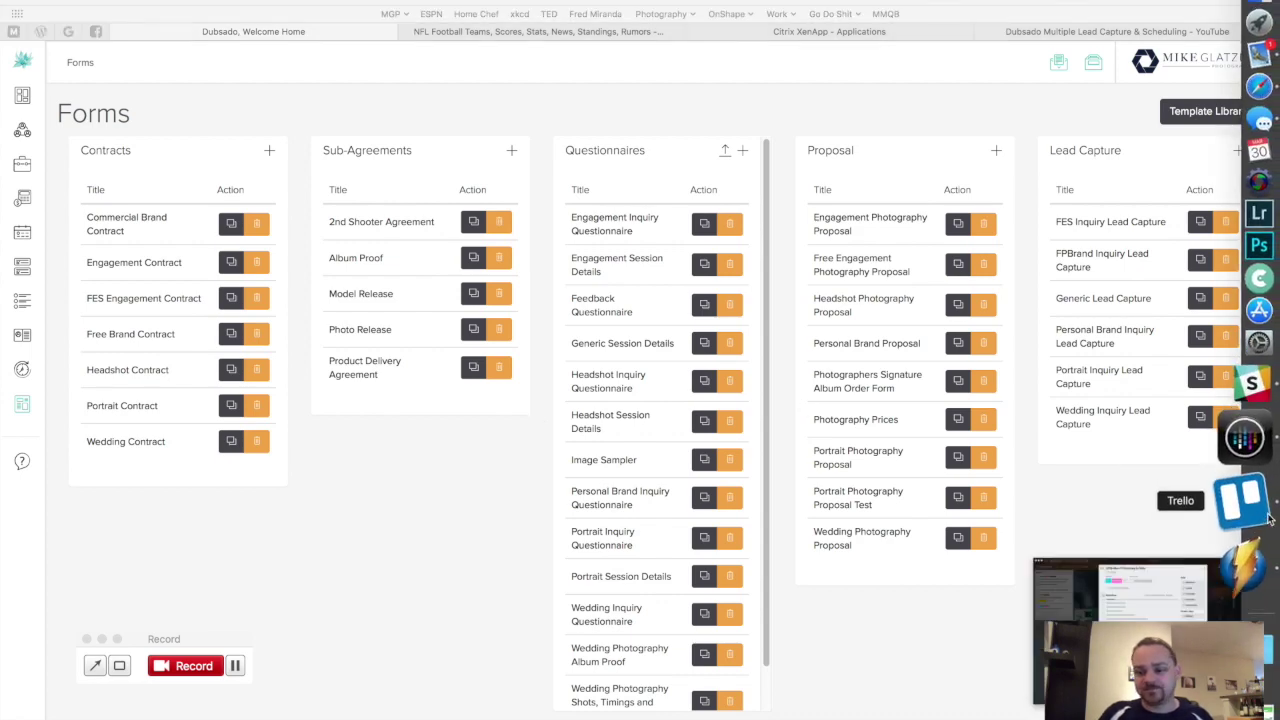
# Switch to Trello and review the Workflow checklist on the 2016-Nov-11 wedding card.
pyautogui.click(1265, 510)
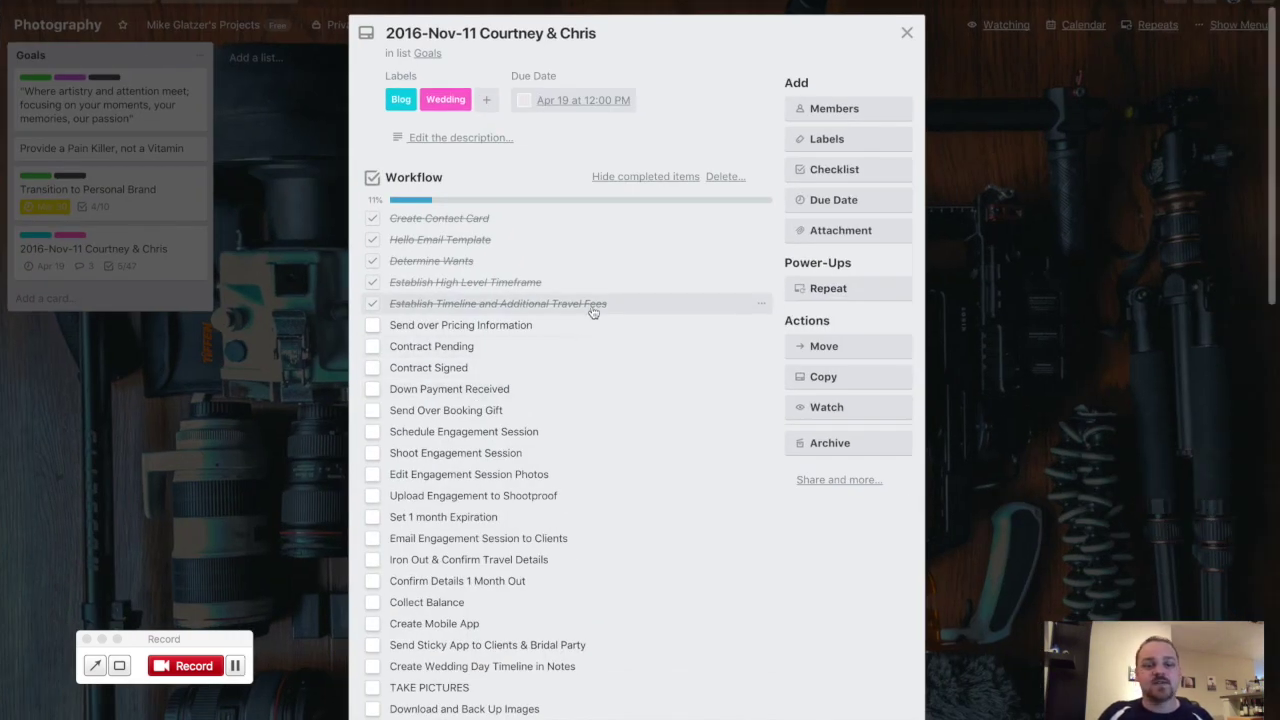
pyautogui.scroll(-1, 620, 318)
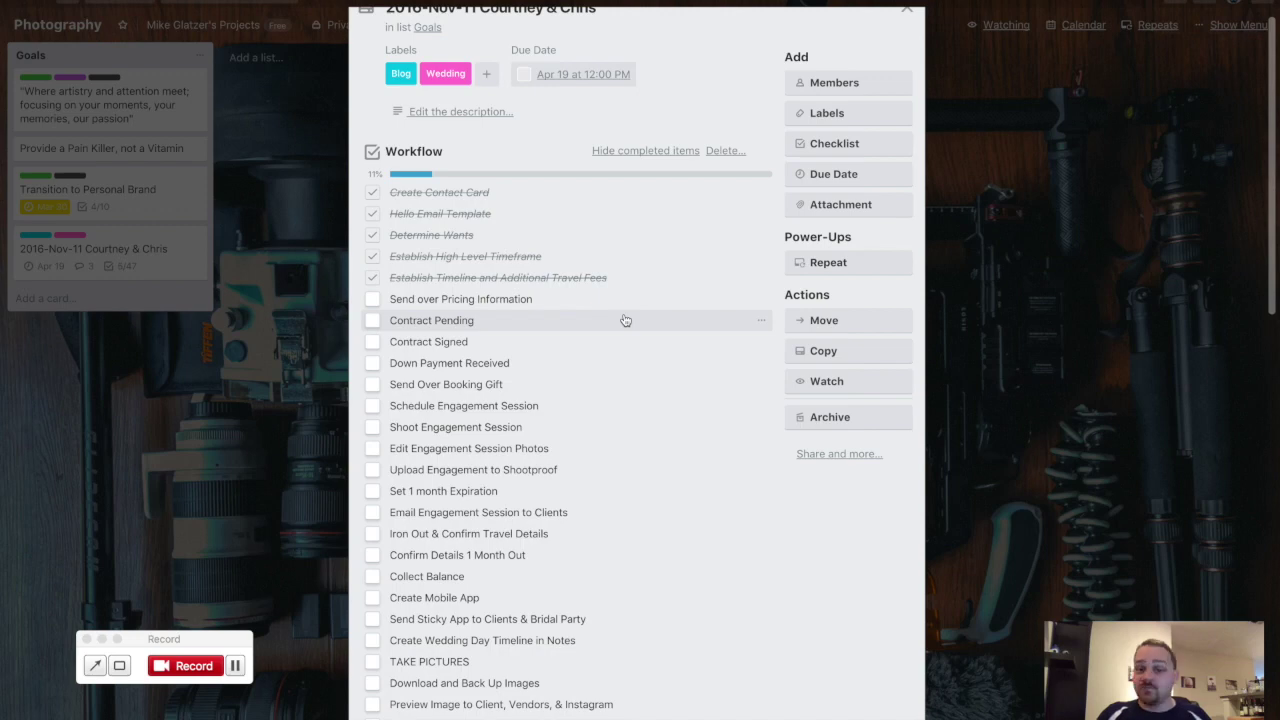
pyautogui.scroll(-10, 624, 320)
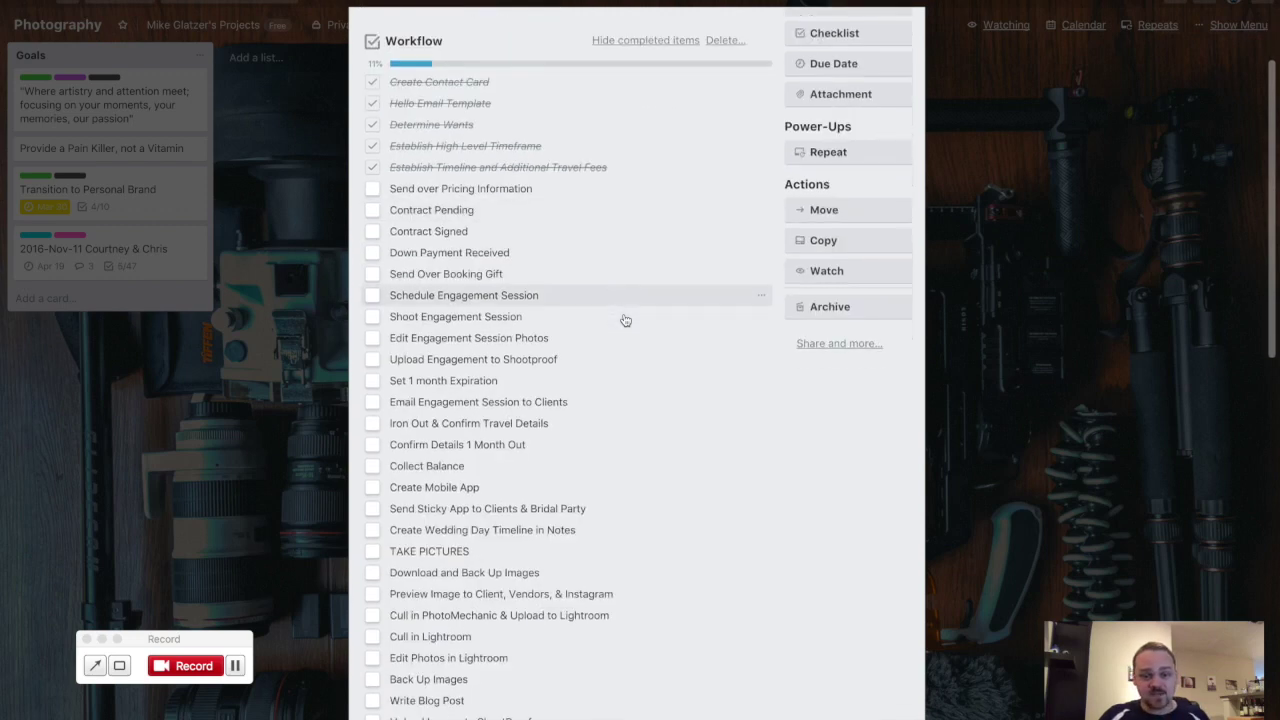
pyautogui.scroll(-6, 621, 322)
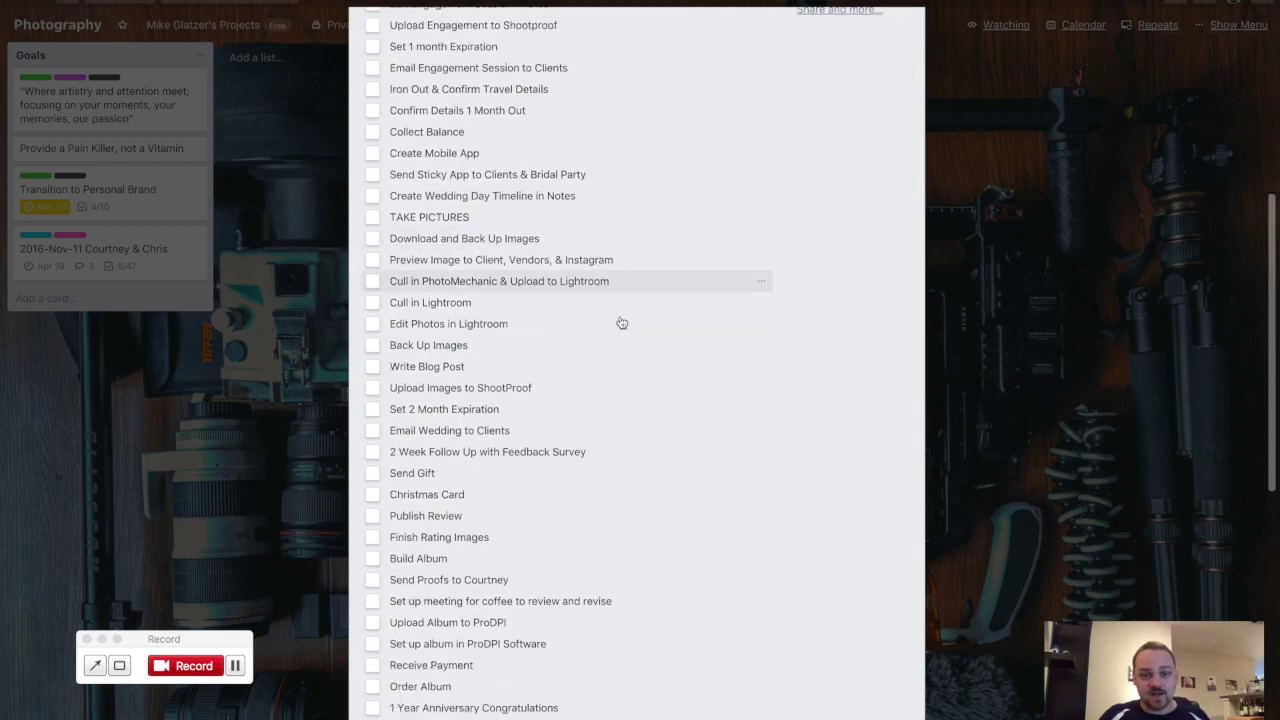
pyautogui.scroll(5, 621, 322)
pyautogui.scroll(3, 619, 321)
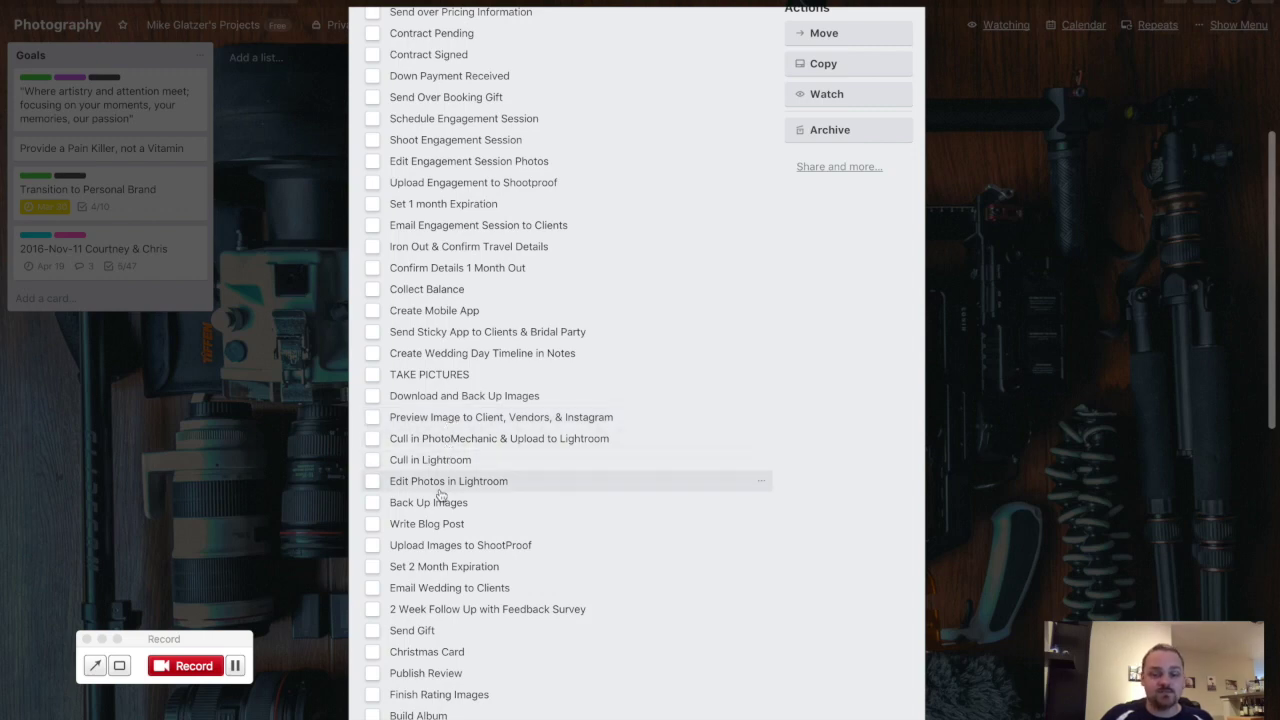
pyautogui.scroll(5, 440, 494)
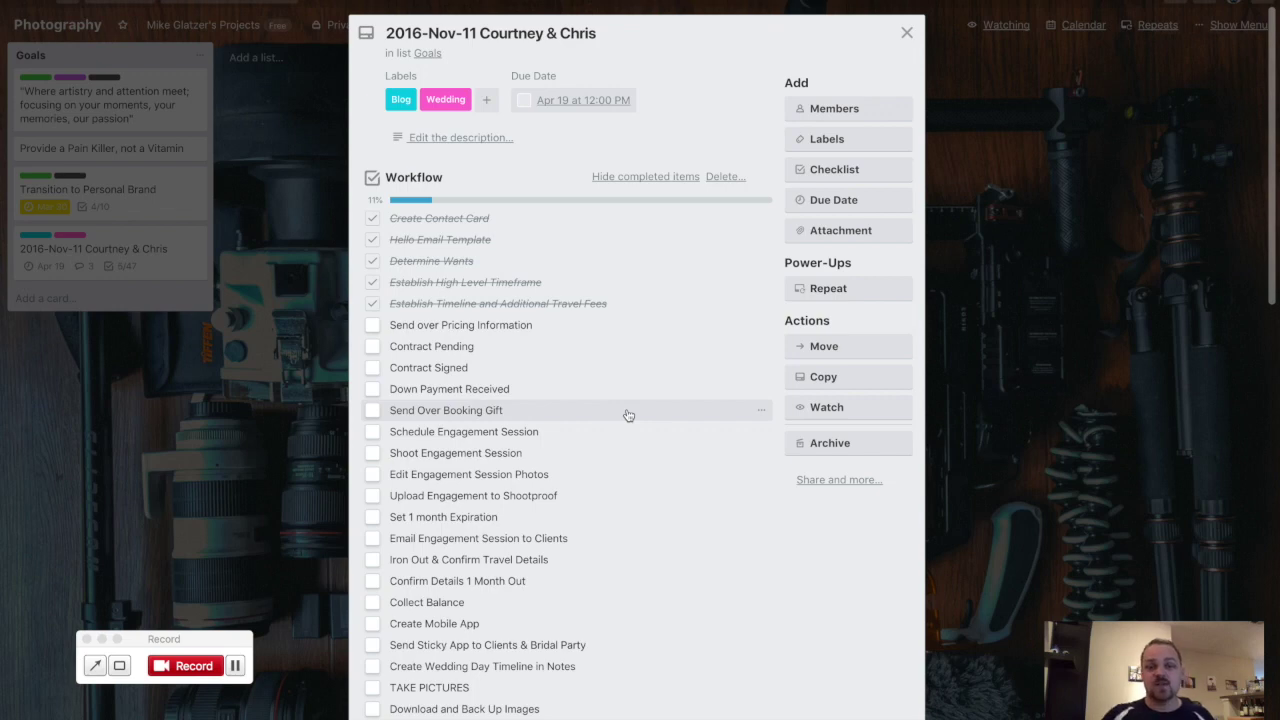
pyautogui.scroll(-2, 627, 414)
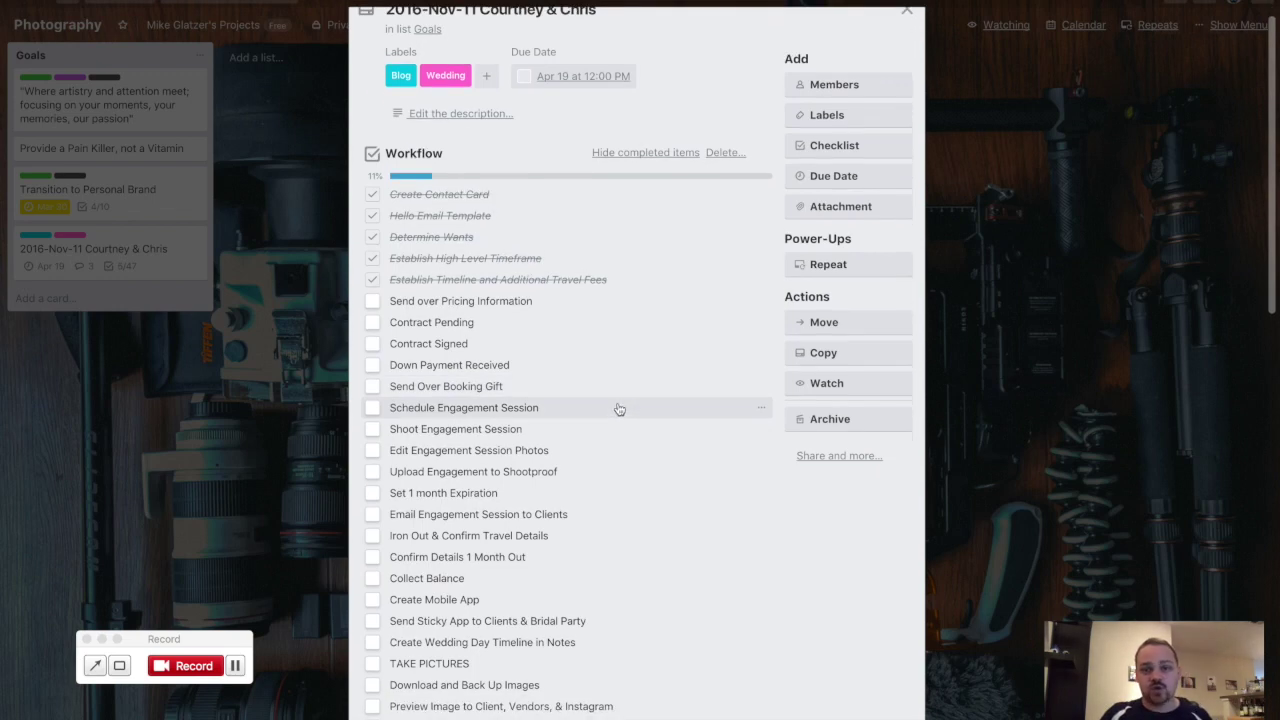
pyautogui.scroll(1, 619, 408)
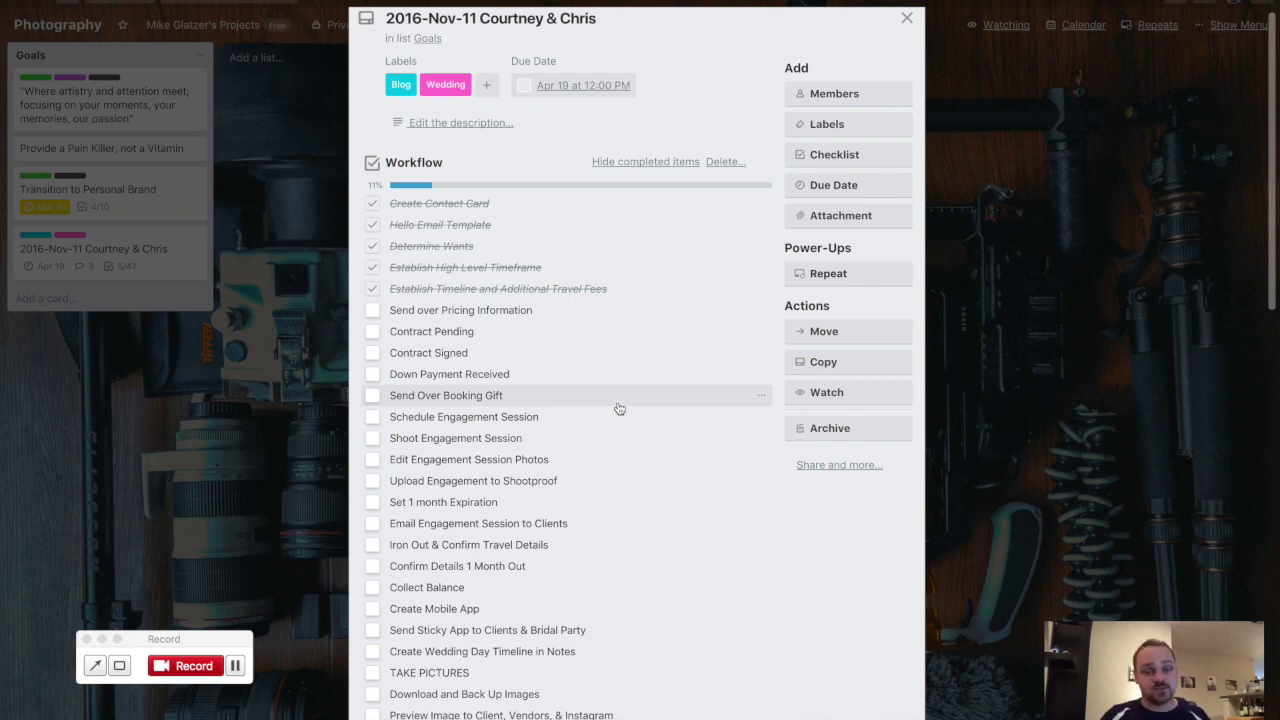
# Mark Send over Pricing Information, Contract Pending, Contract Signed and Down Payment Received as complete in the Workflow checklist.
pyautogui.click(385, 316)
pyautogui.click(372, 310)
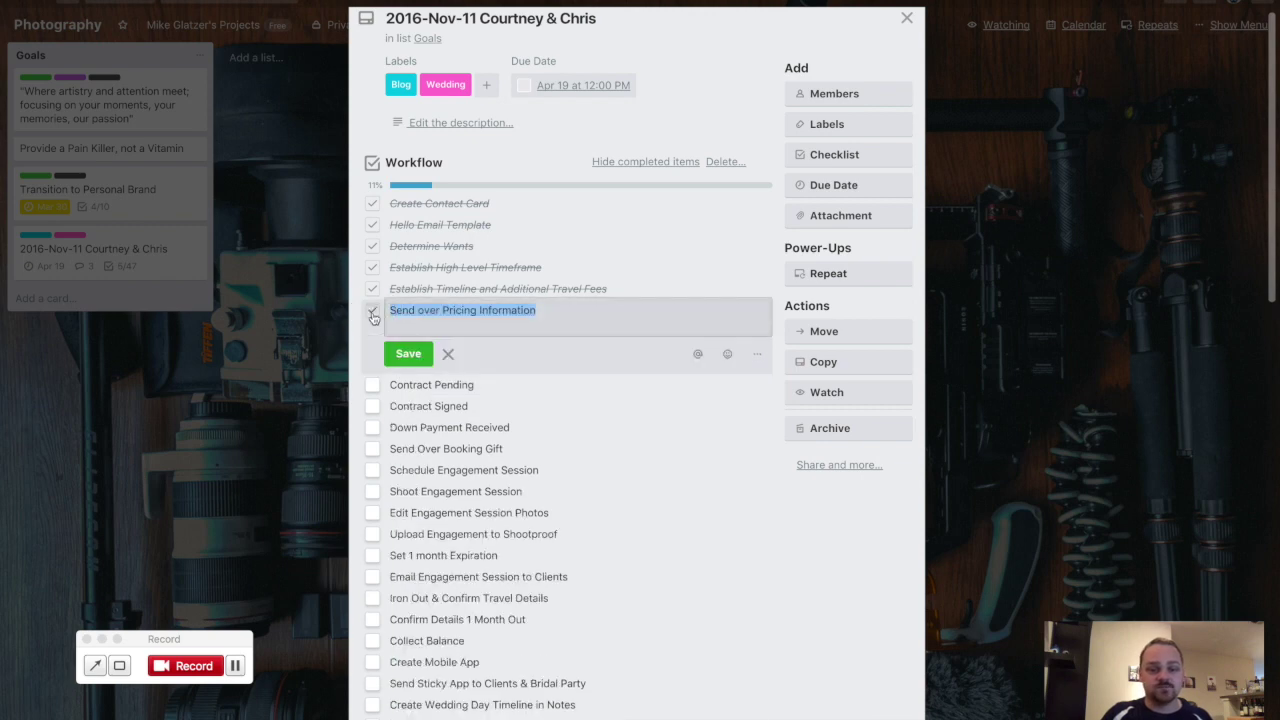
pyautogui.click(372, 333)
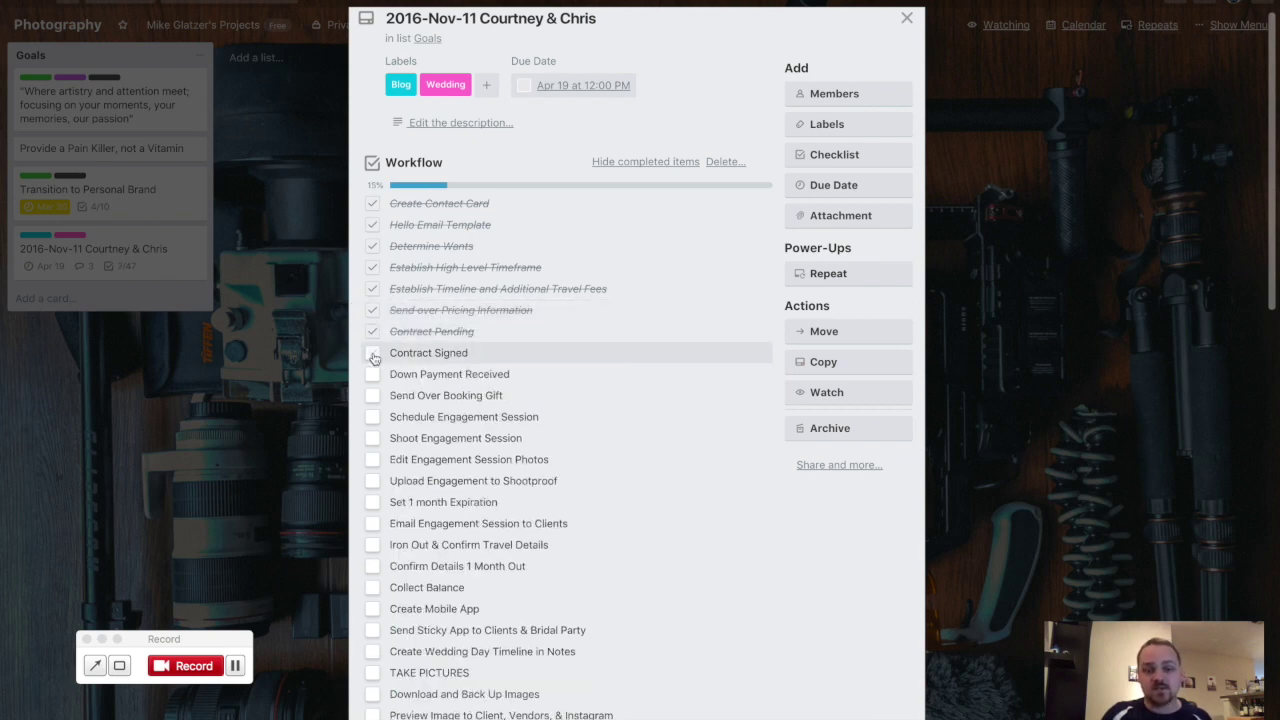
pyautogui.click(372, 356)
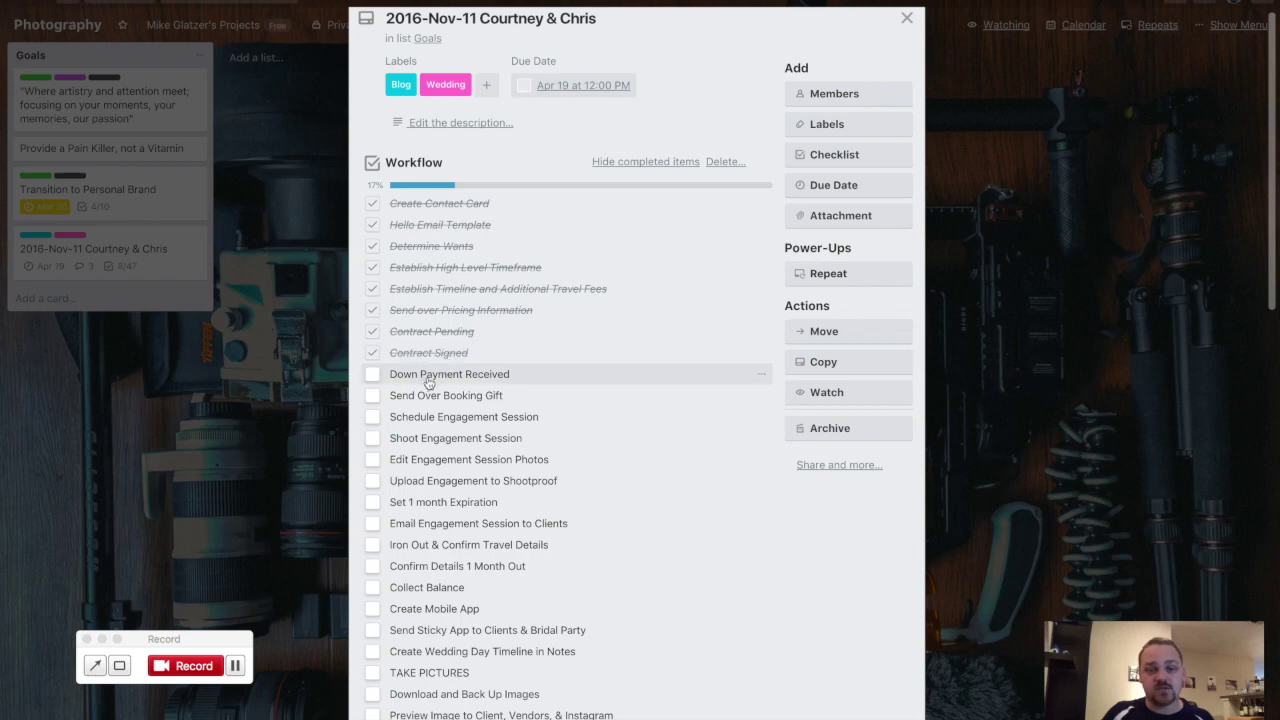
pyautogui.click(372, 375)
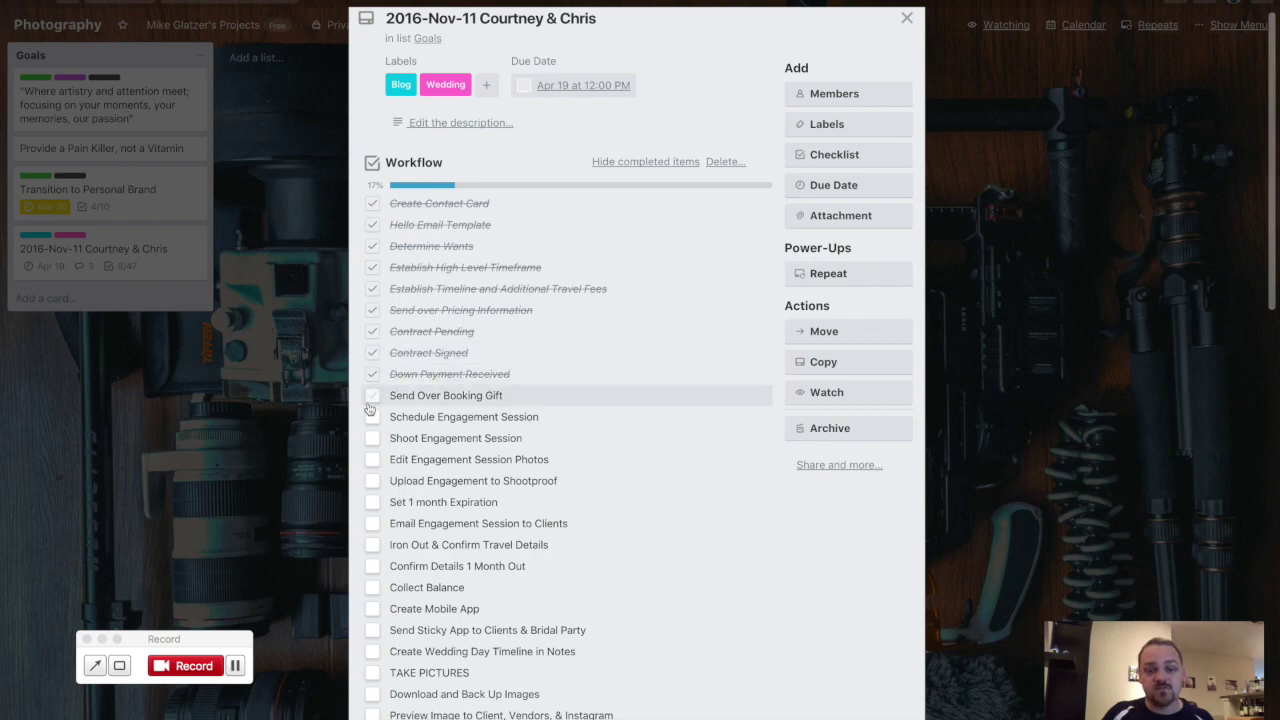
# View the wedding card's due date calendar without changing it, and close the card.
pyautogui.click(572, 86)
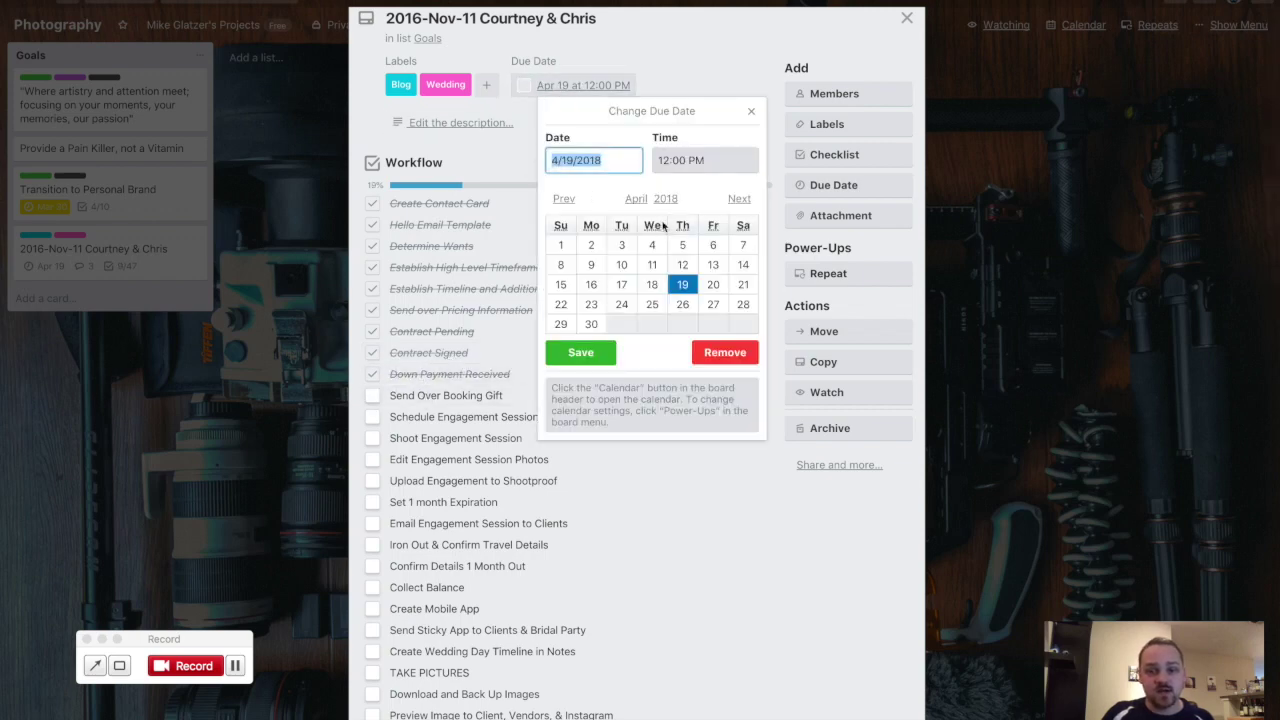
pyautogui.click(690, 466)
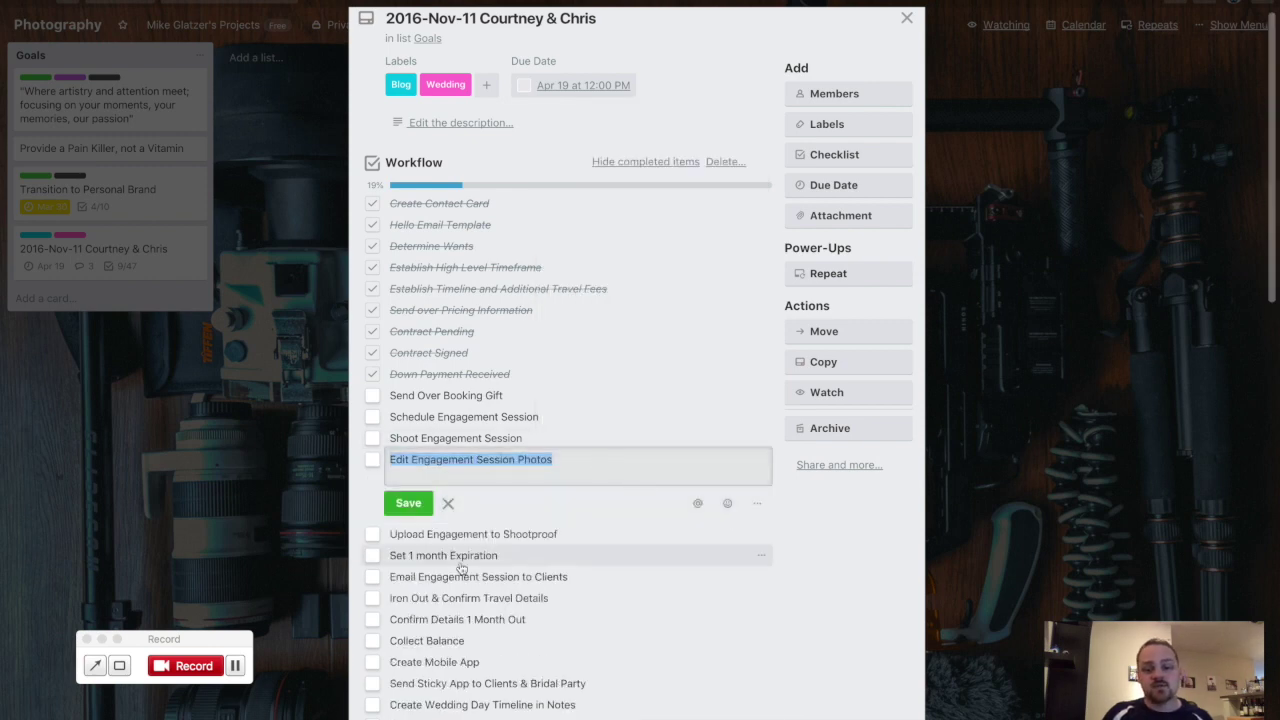
pyautogui.click(450, 508)
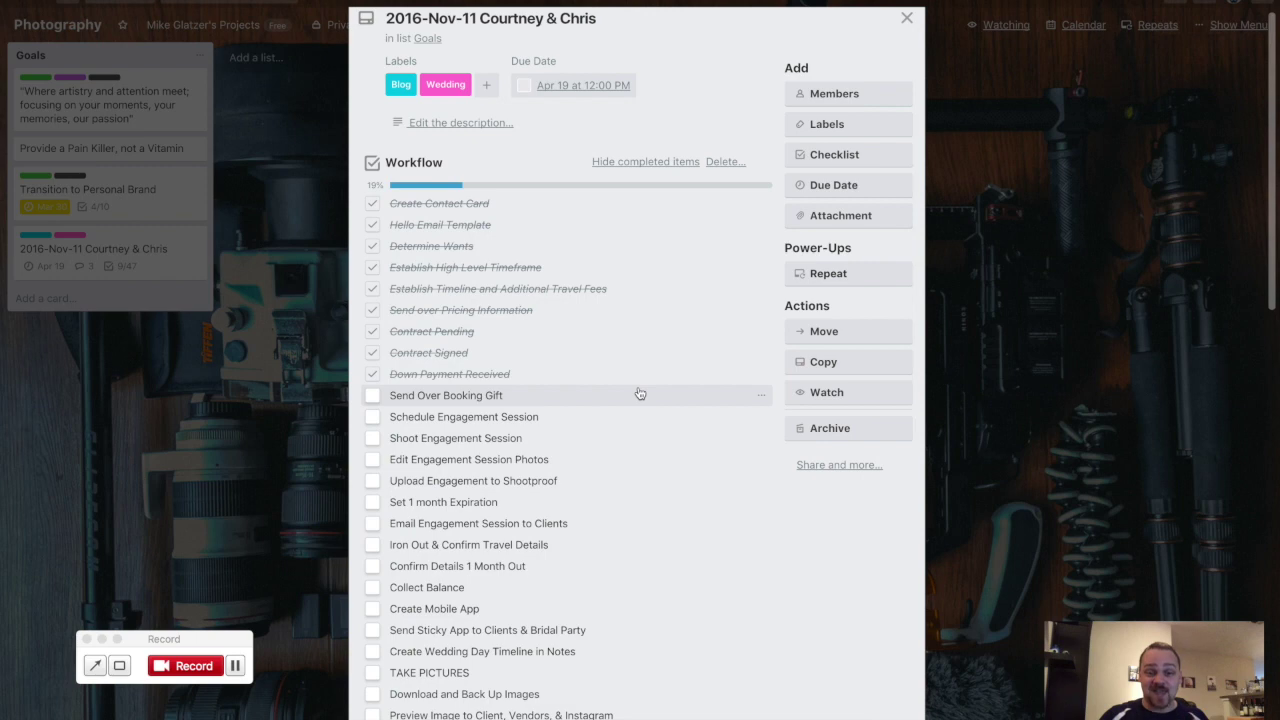
pyautogui.click(904, 19)
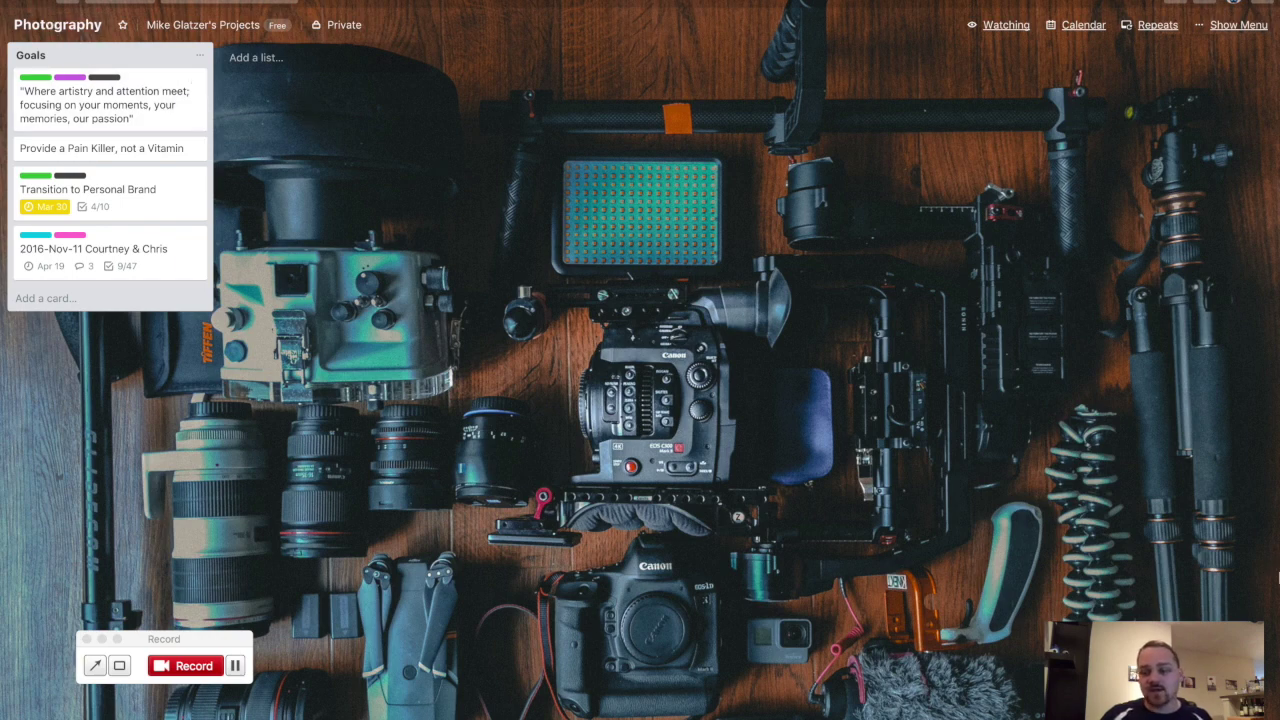
# Switch to Dubsado in the browser and open the Workflow templates.
pyautogui.moveTo(1276, 568)
pyautogui.click(1228, 175)
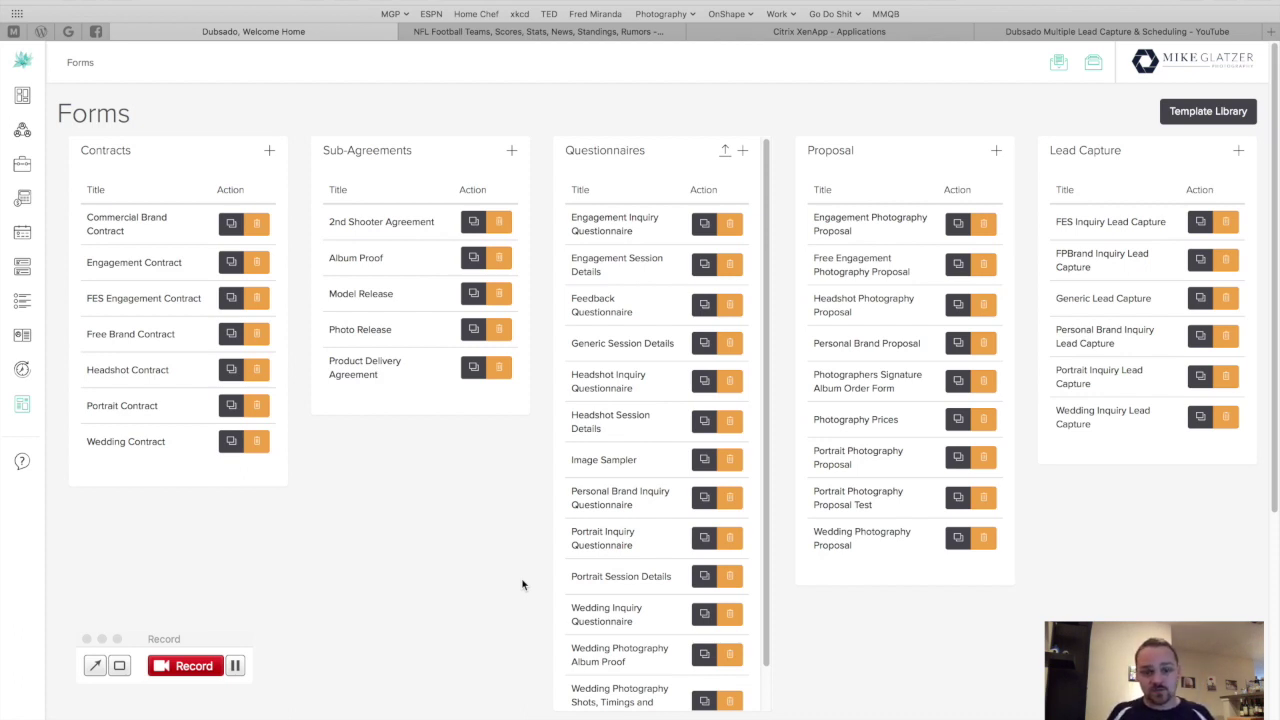
pyautogui.moveTo(40, 440)
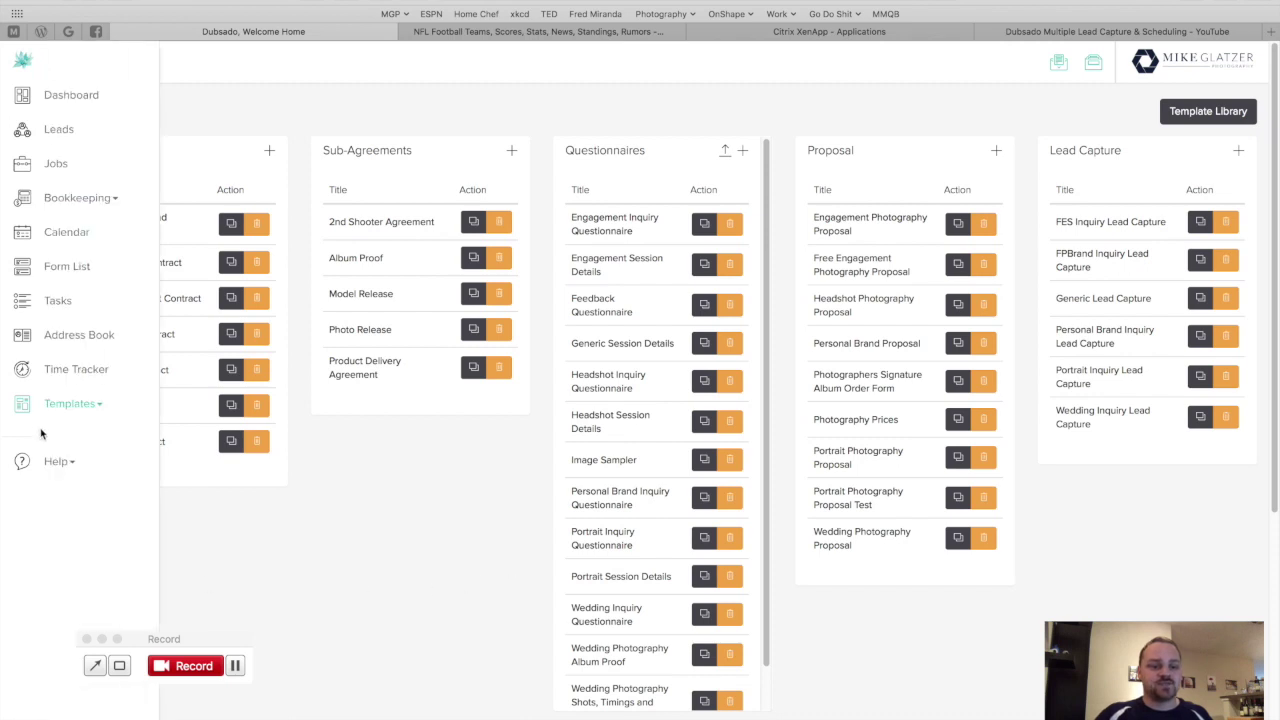
pyautogui.click(62, 404)
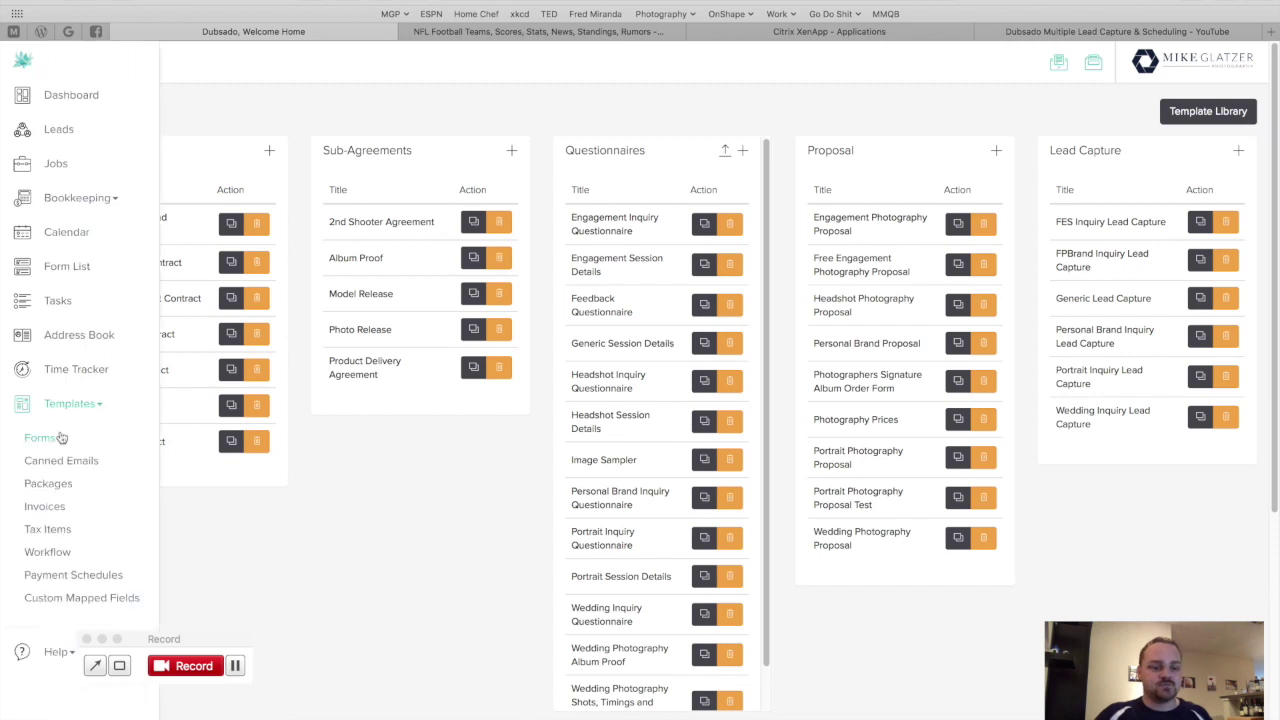
pyautogui.click(50, 552)
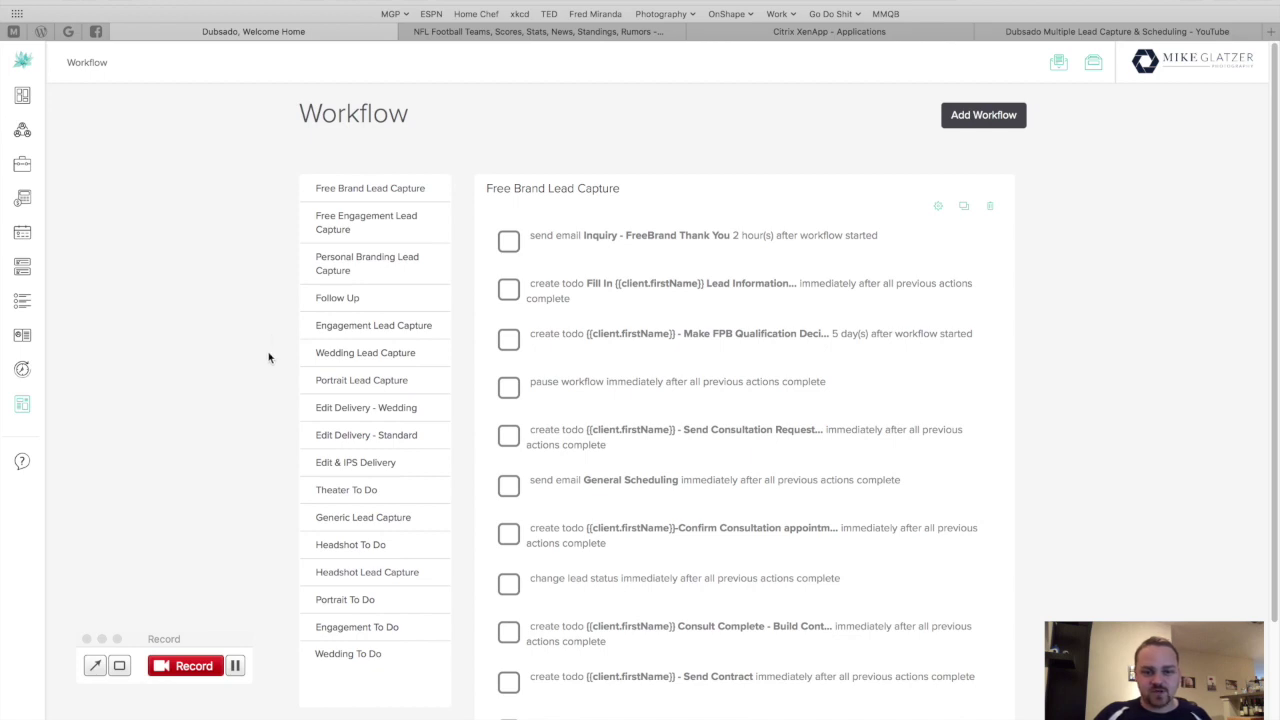
# Display the Portrait Lead Capture workflow and read through its list of actions.
pyautogui.click(328, 386)
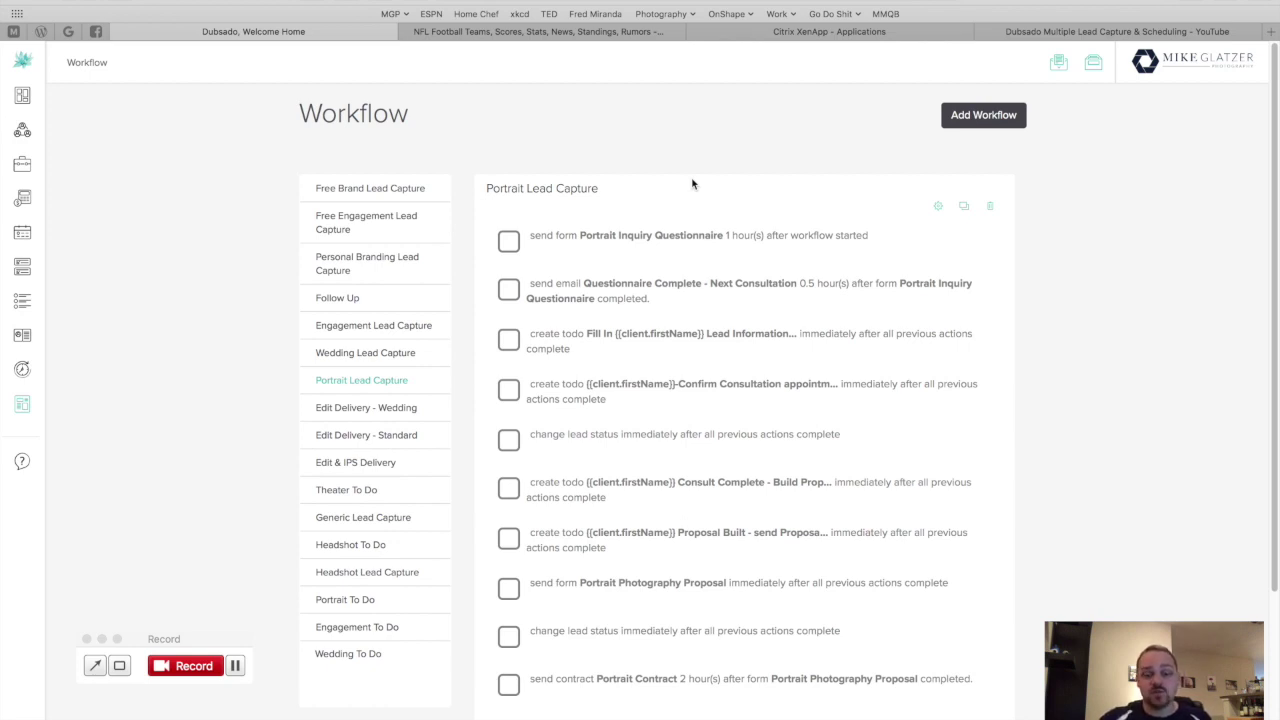
pyautogui.scroll(-5, 685, 220)
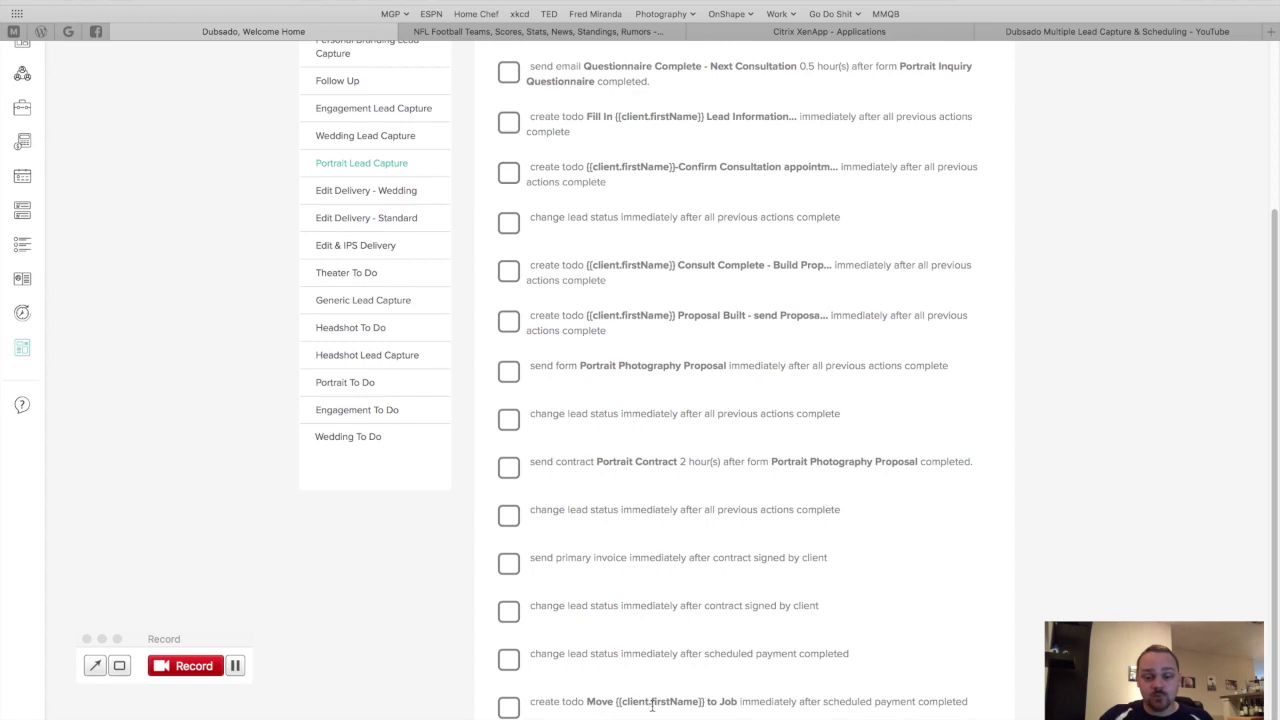
pyautogui.scroll(5, 640, 620)
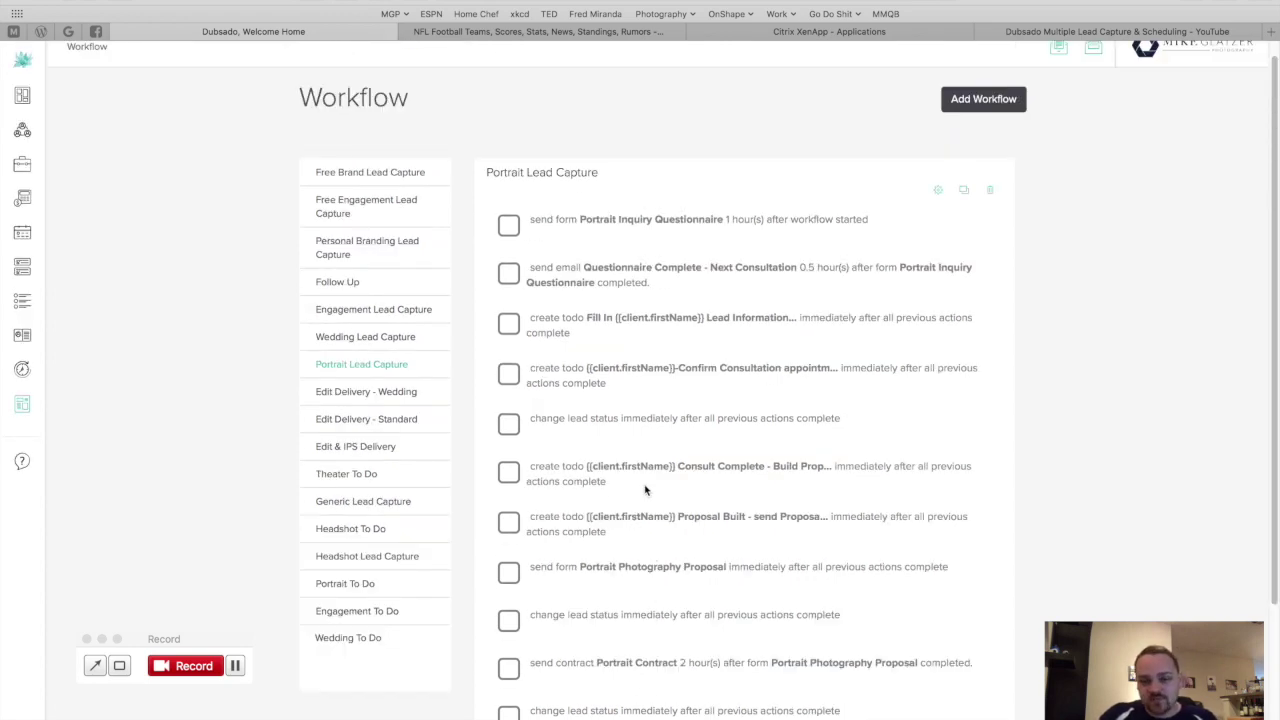
# Open the Portrait Lead Capture workflow for editing and examine its payment schedule option and actions.
pyautogui.click(937, 194)
pyautogui.scroll(-1, 262, 370)
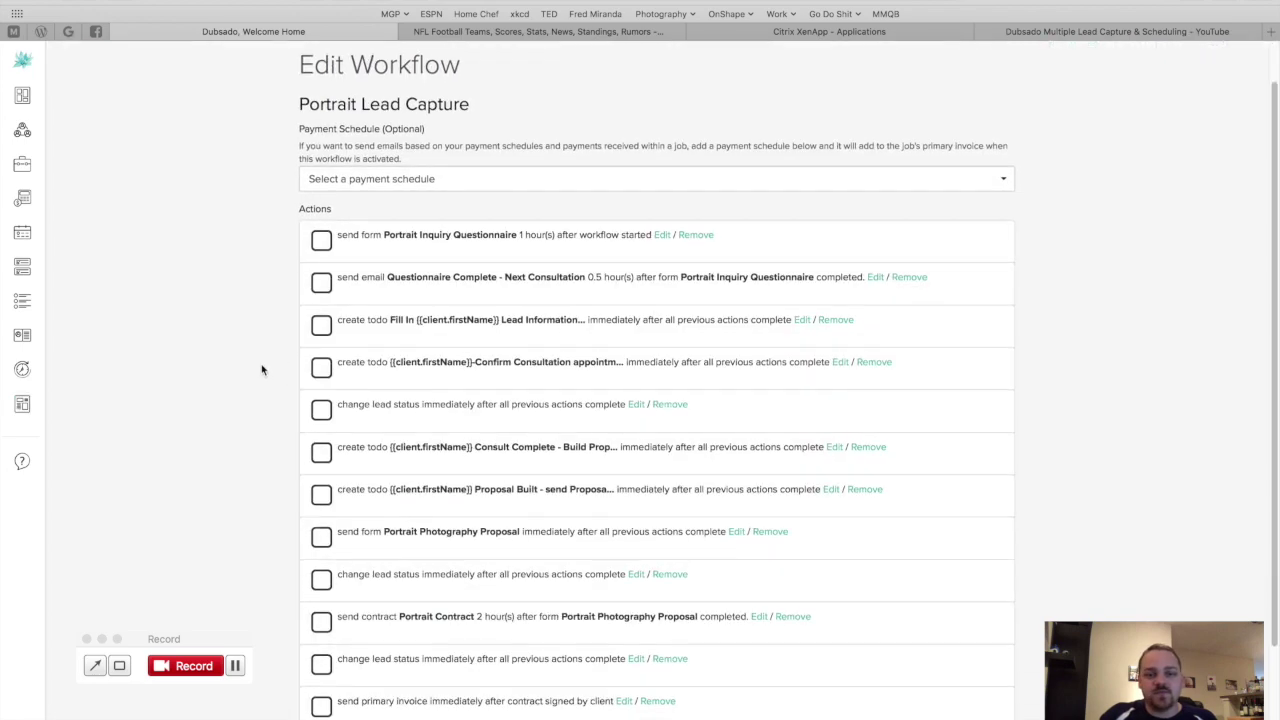
pyautogui.scroll(-3, 262, 370)
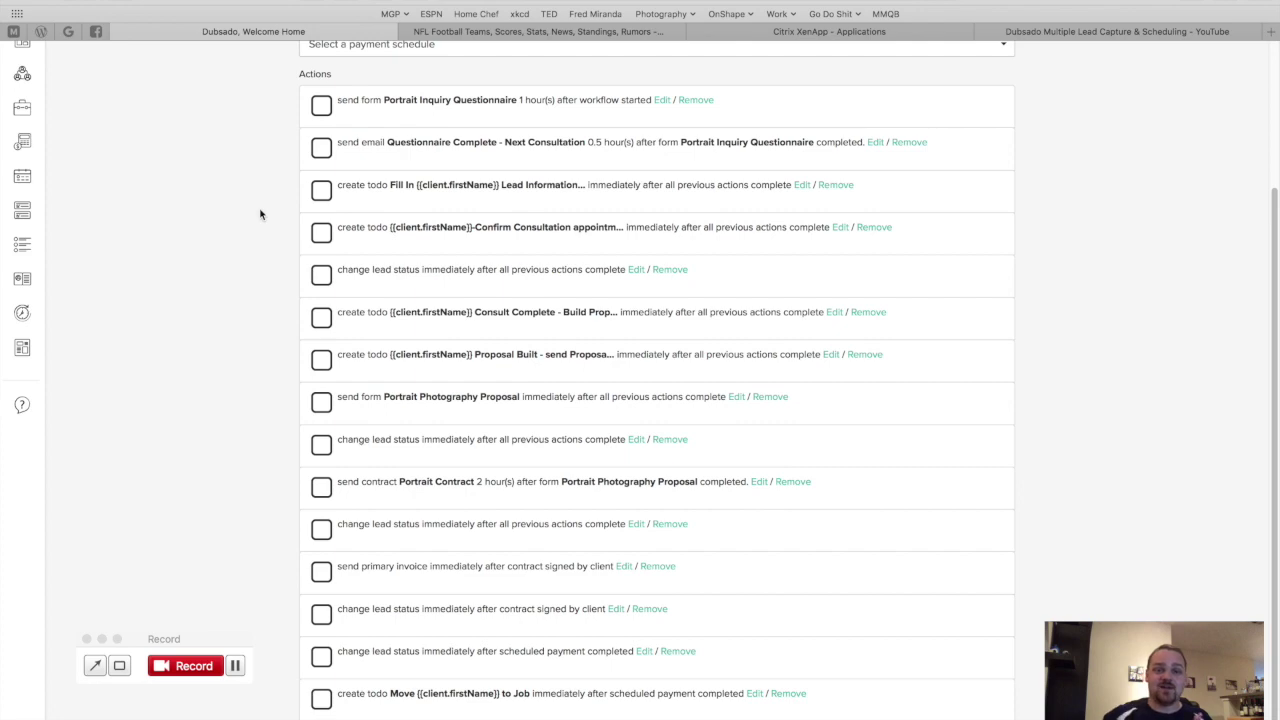
pyautogui.scroll(4, 250, 190)
# Return to the workflow overview and examine the available workflows and the Free Brand Lead Capture actions.
pyautogui.click(82, 62)
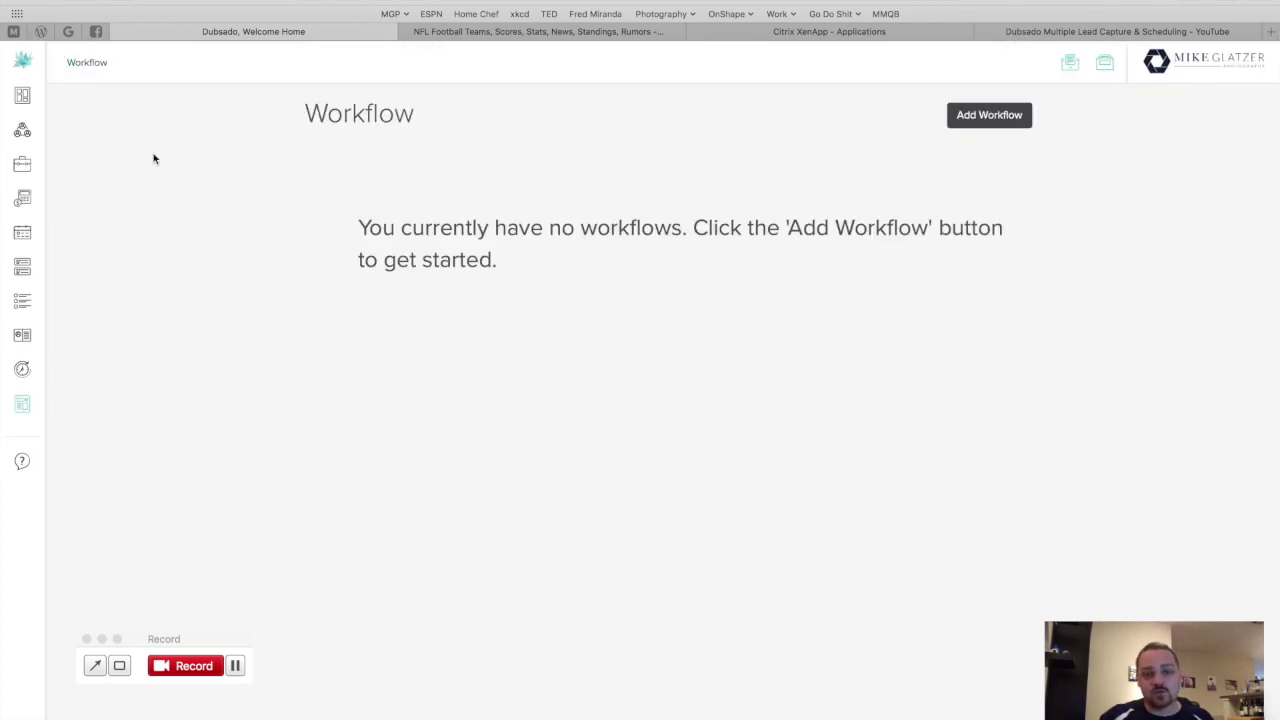
pyautogui.scroll(-1, 228, 266)
pyautogui.scroll(-2, 228, 266)
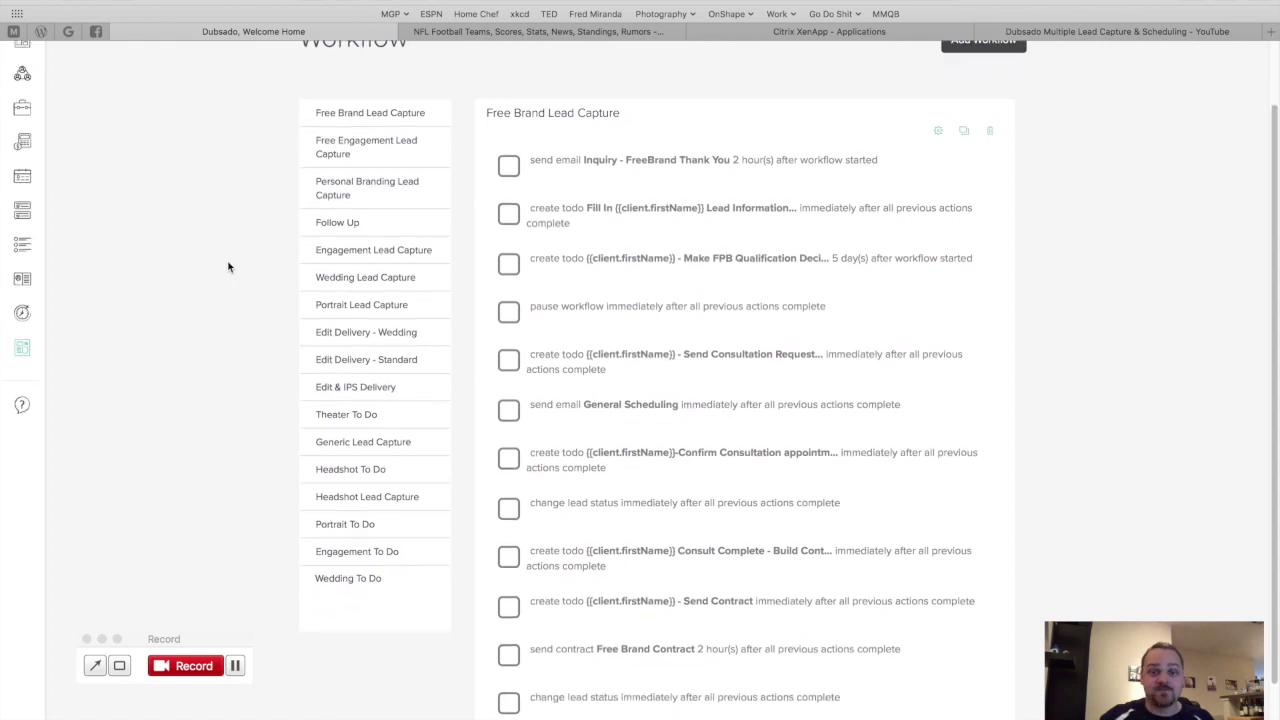
pyautogui.scroll(-1, 228, 266)
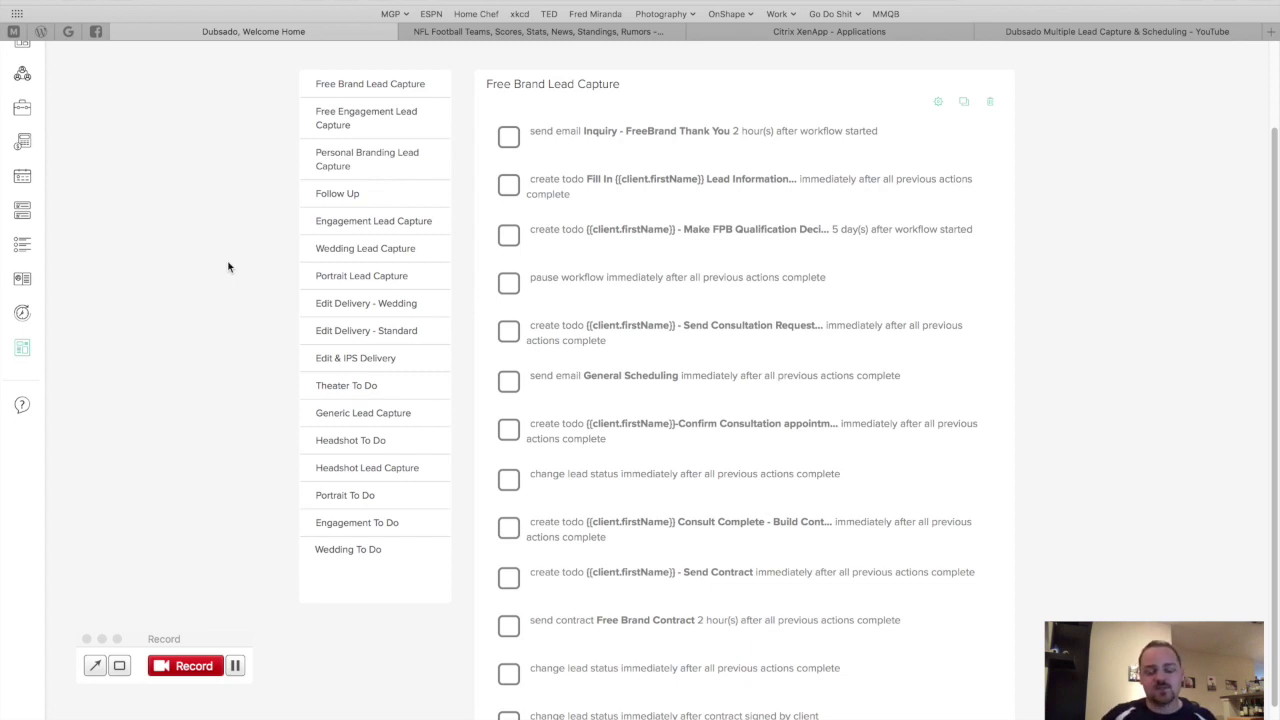
pyautogui.scroll(1, 228, 267)
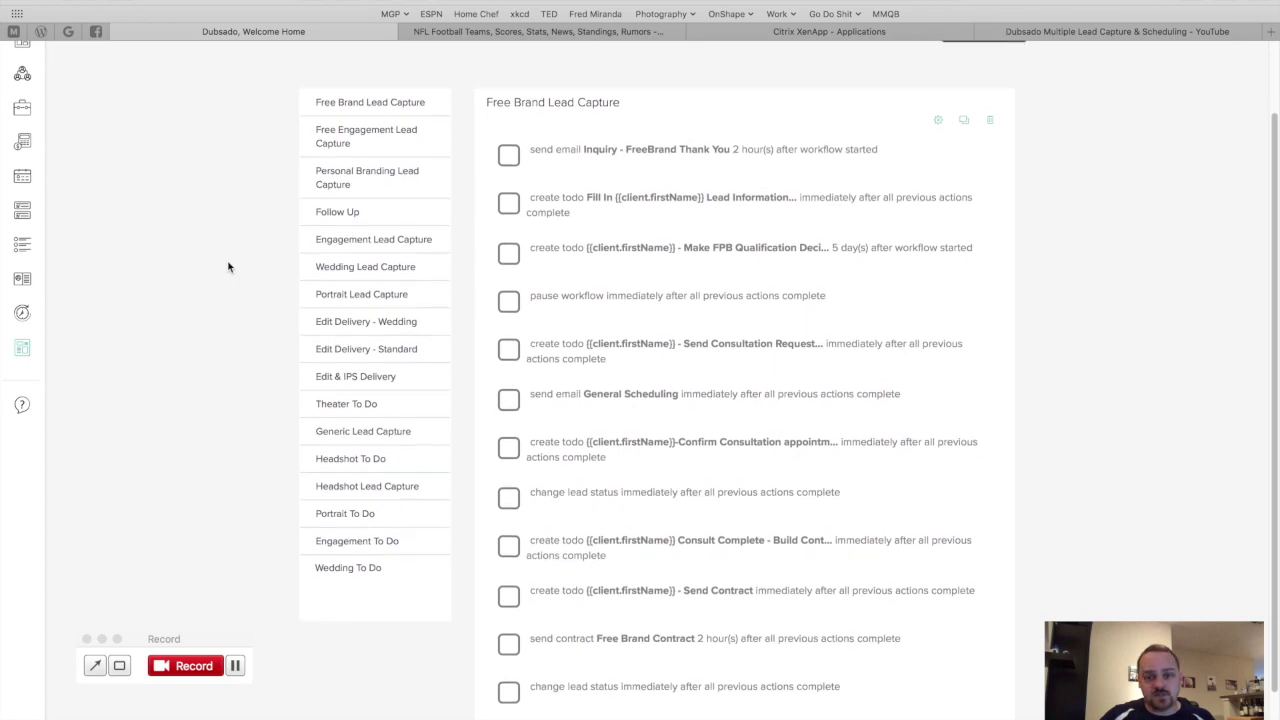
pyautogui.scroll(-2, 228, 267)
pyautogui.scroll(1, 228, 267)
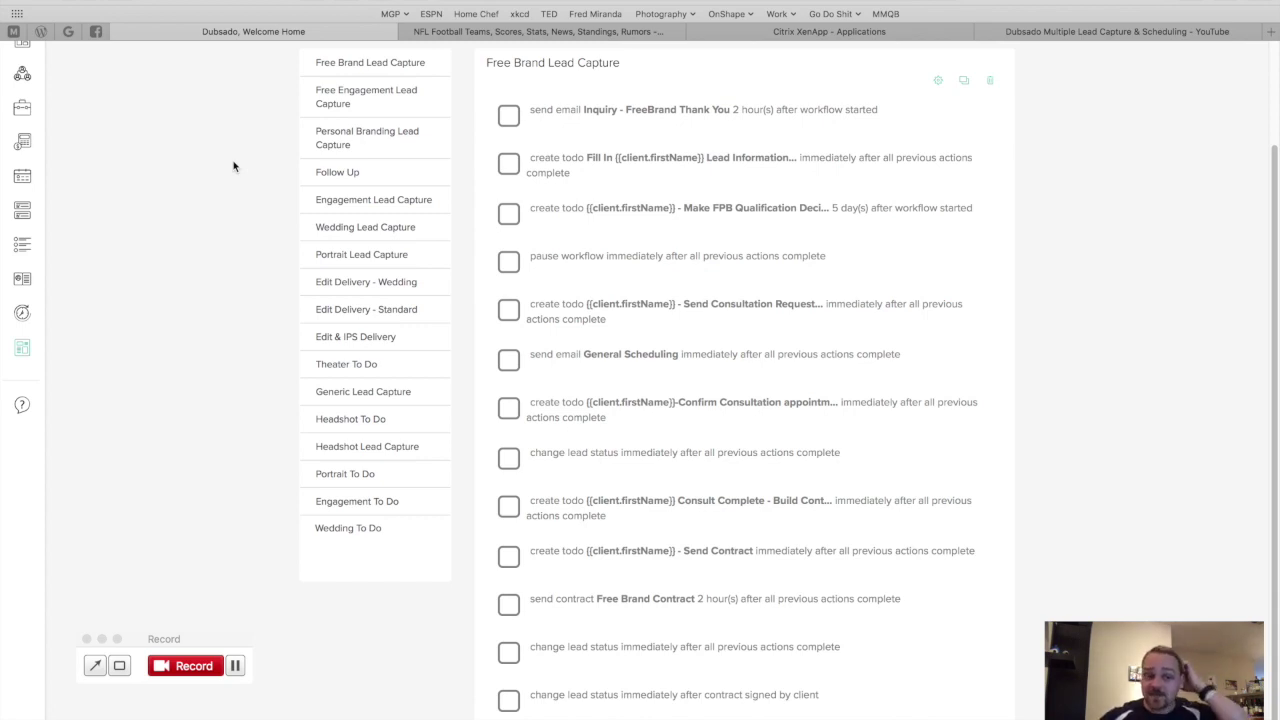
# Open the Canned Emails templates and look through the full list of titles, subjects and bodies.
pyautogui.click(47, 350)
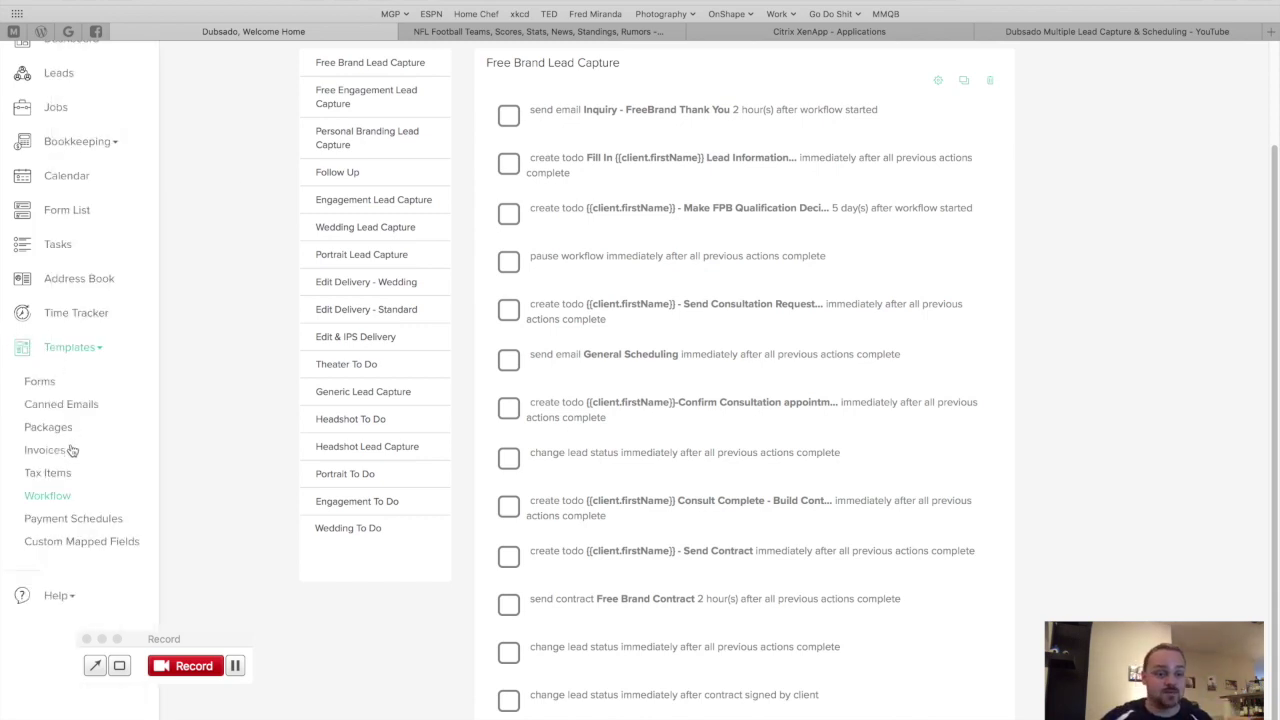
pyautogui.click(68, 406)
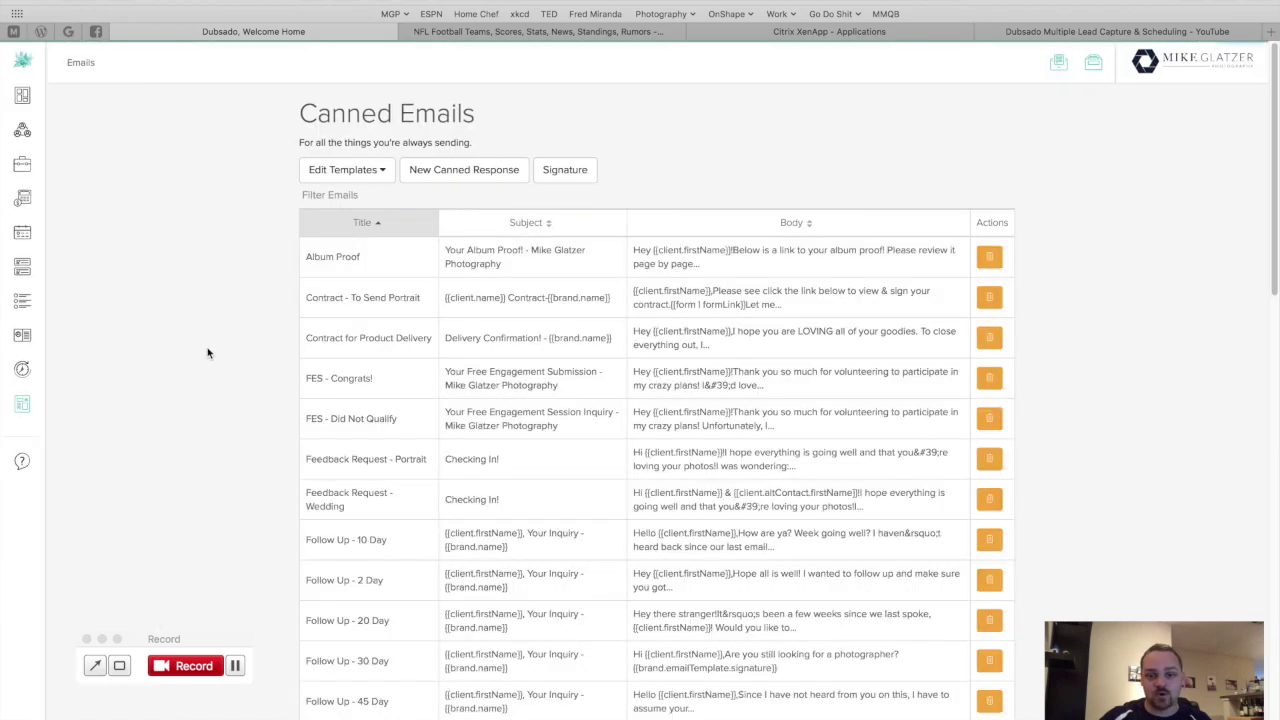
pyautogui.scroll(-10, 208, 352)
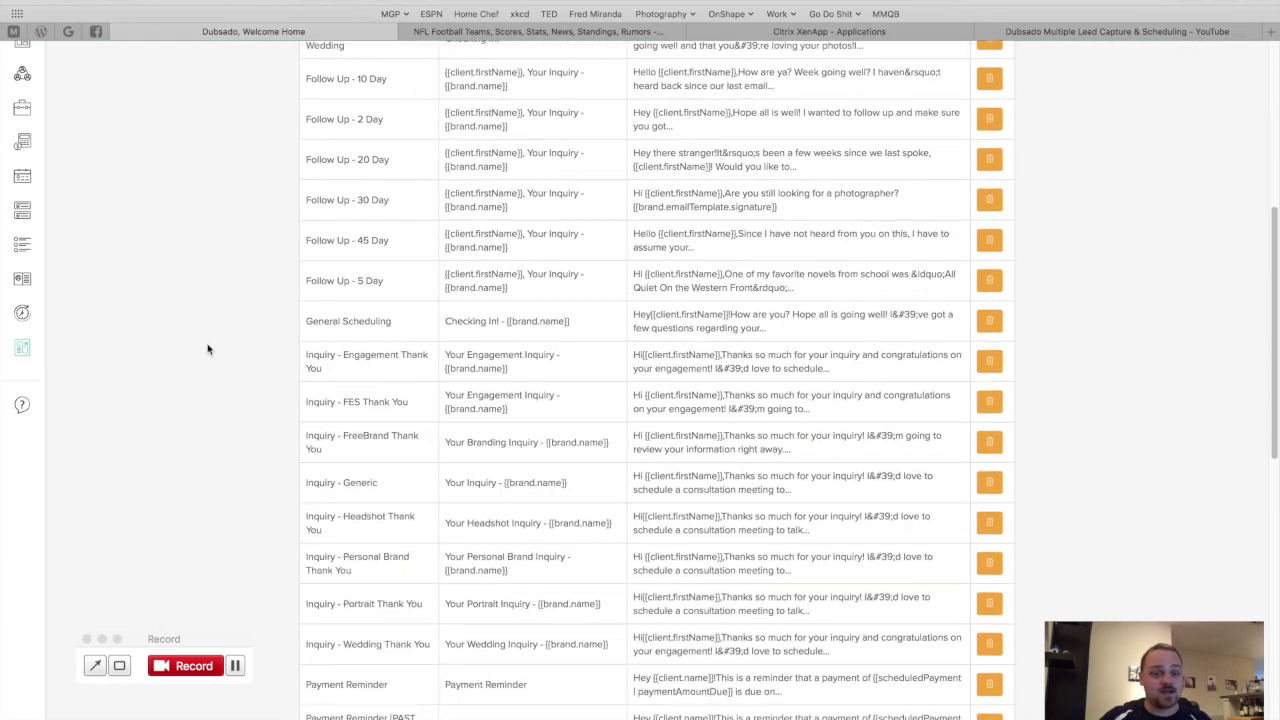
pyautogui.scroll(-18, 208, 349)
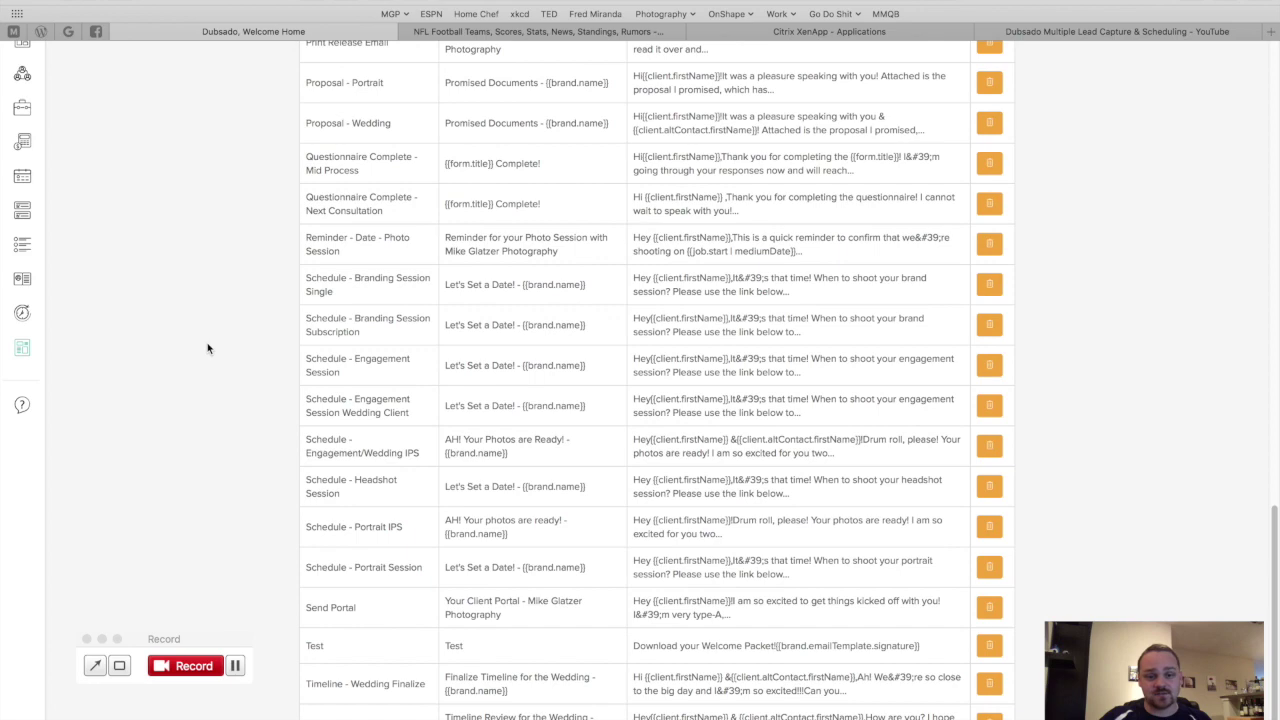
pyautogui.scroll(13, 217, 341)
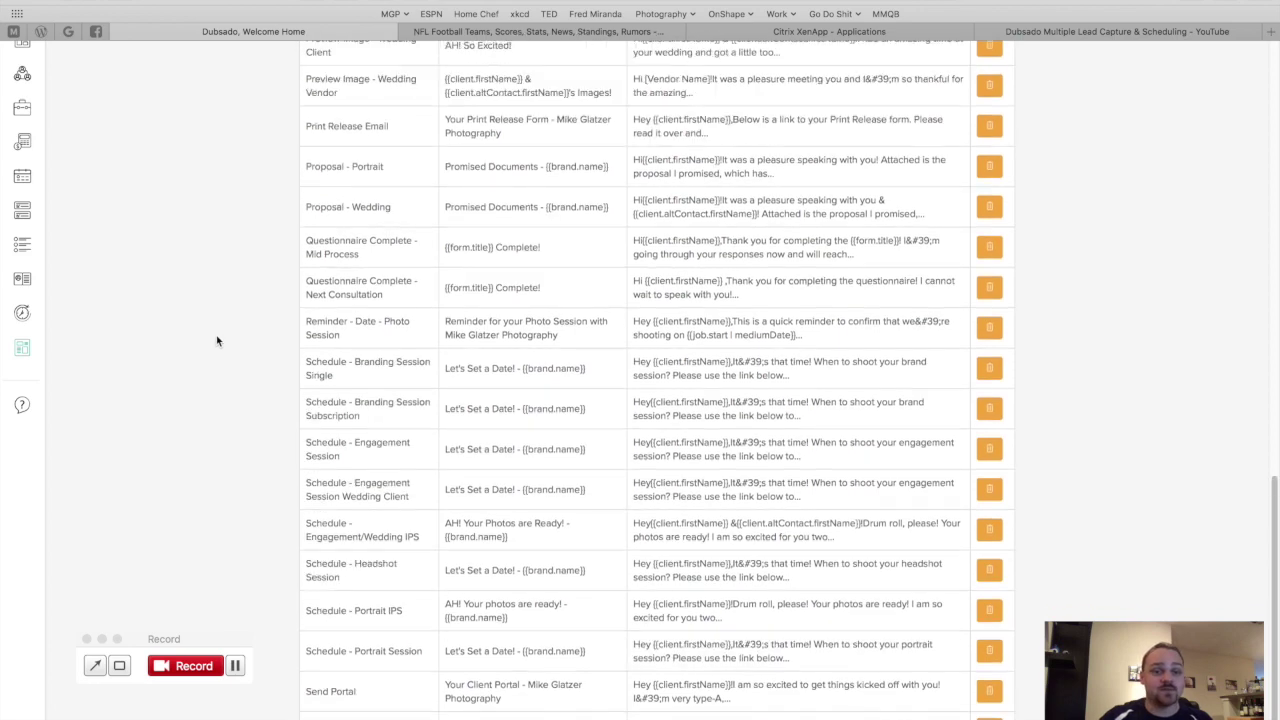
pyautogui.scroll(9, 217, 341)
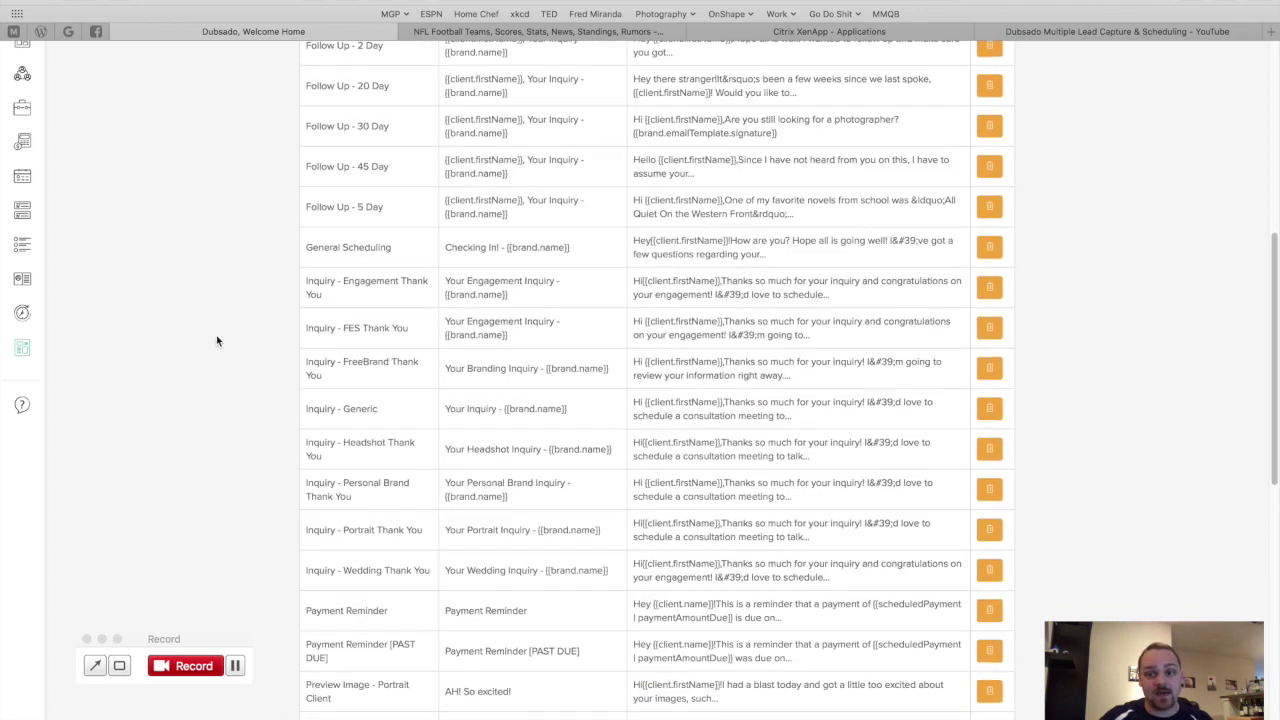
pyautogui.scroll(7, 219, 340)
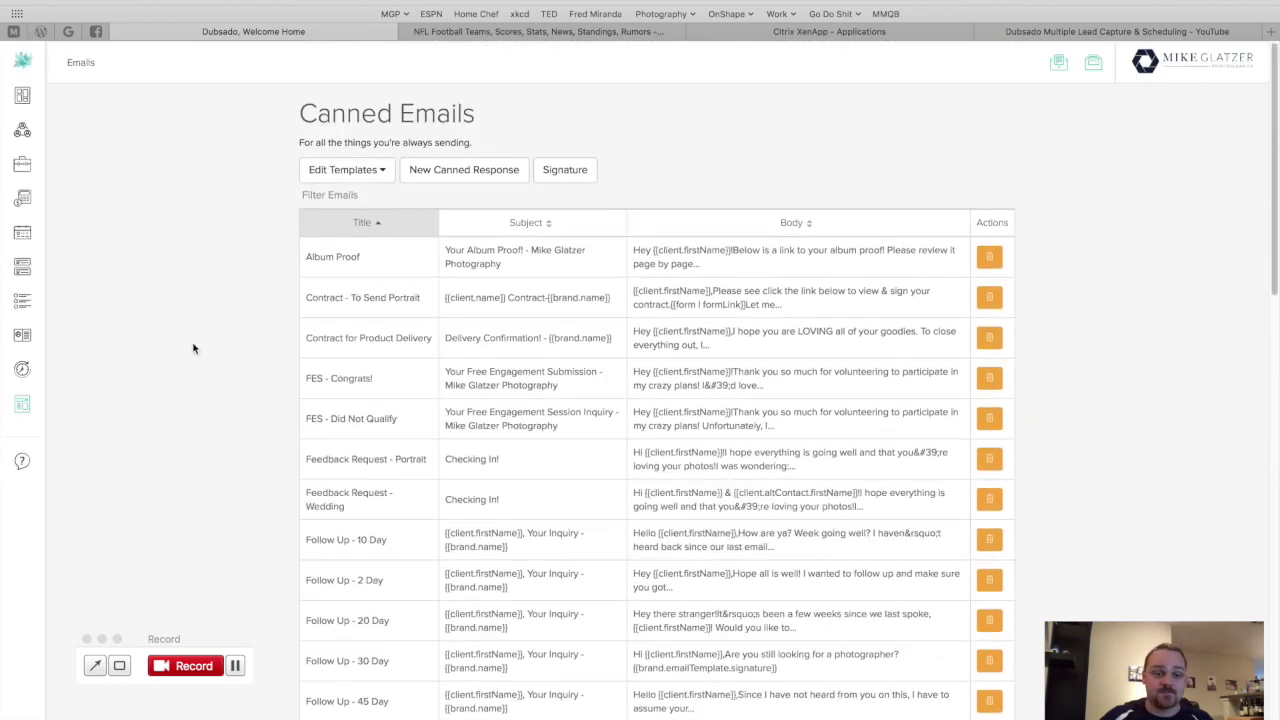
# Open the Forms templates to view the contracts, sub-agreements, questionnaires, proposals and lead captures.
pyautogui.moveTo(34, 314)
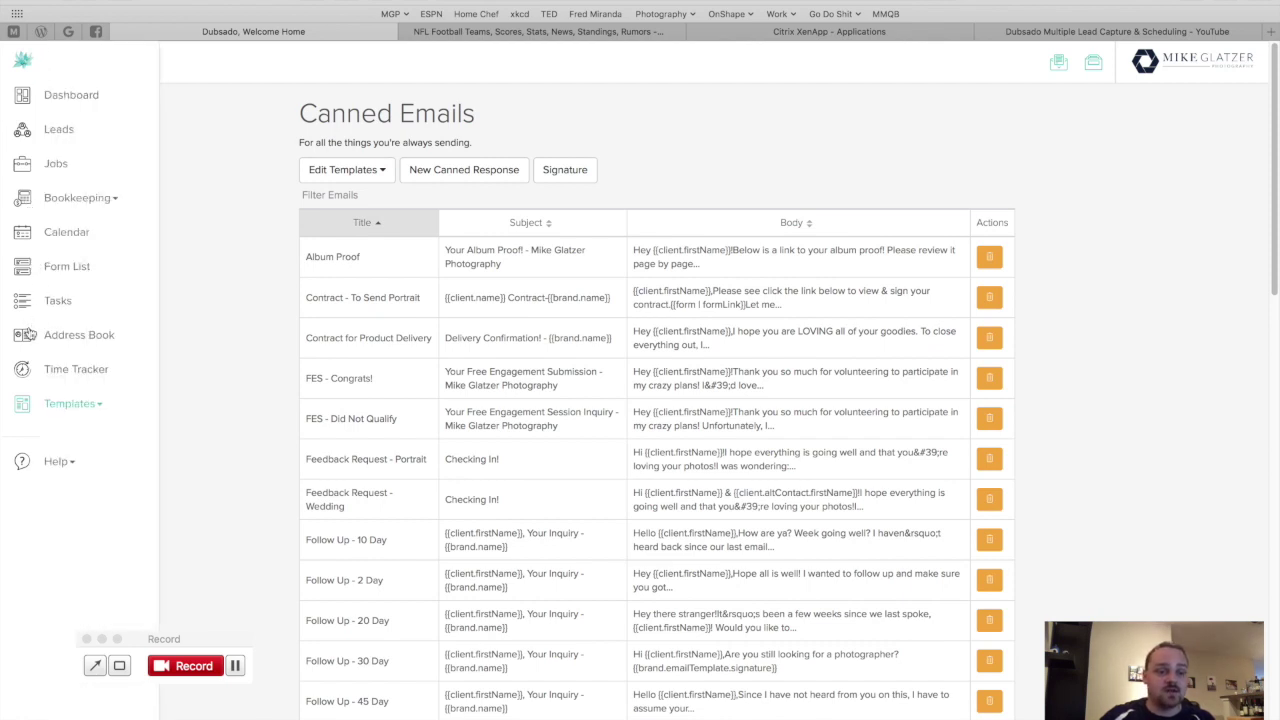
pyautogui.click(48, 403)
pyautogui.click(40, 438)
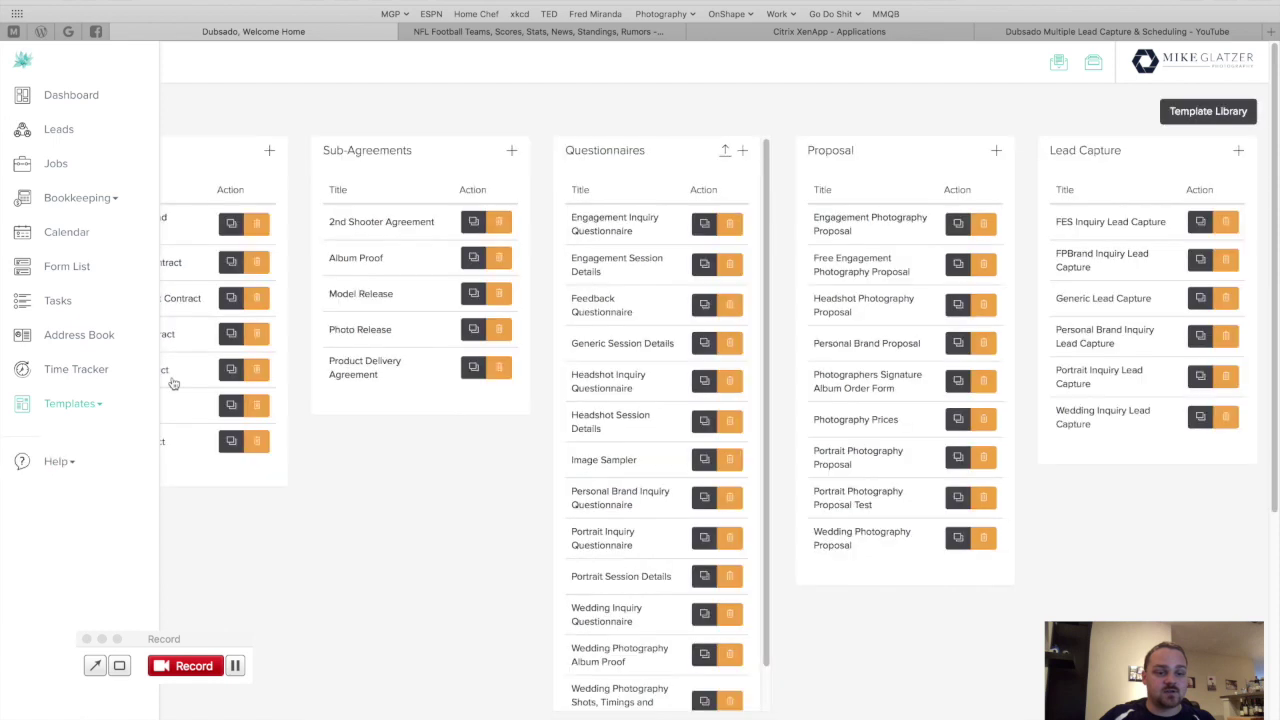